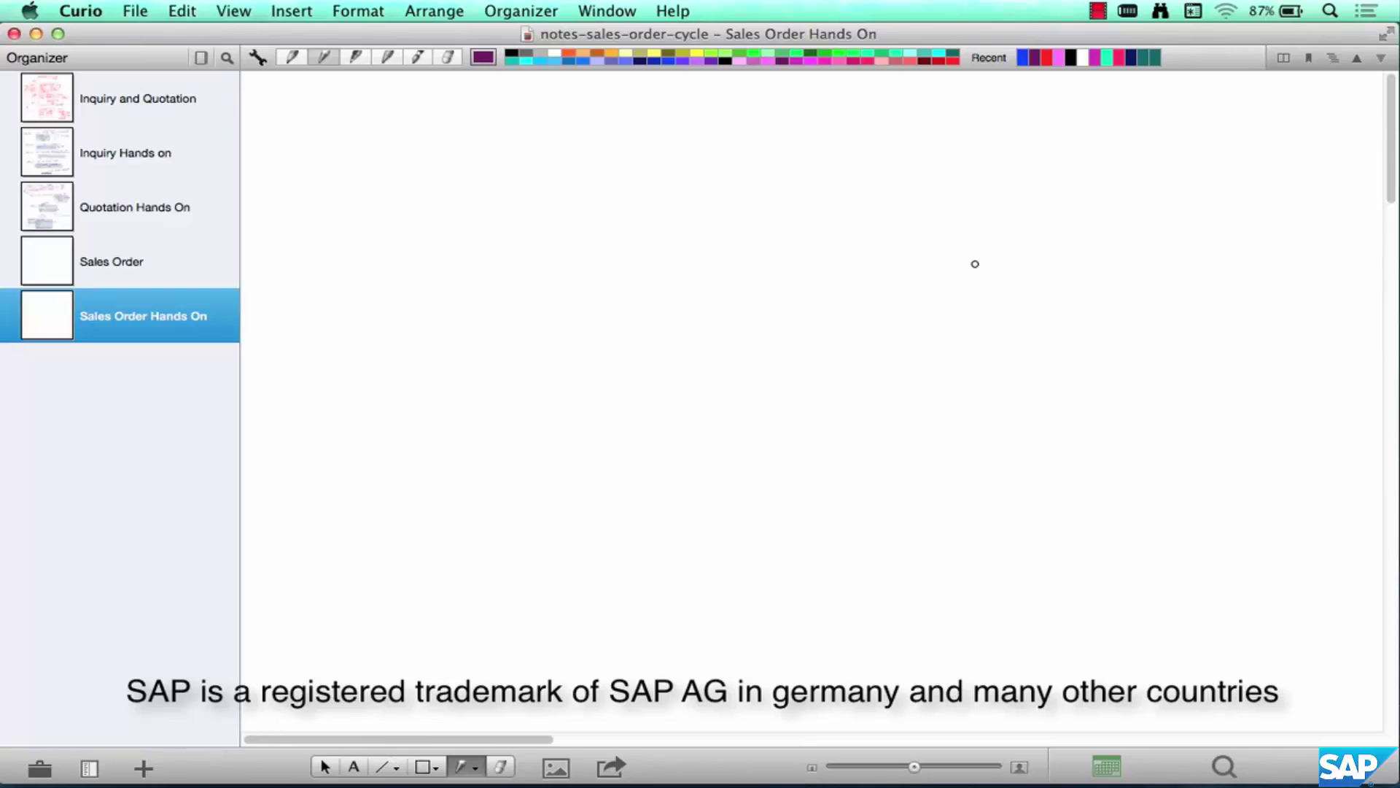
Leave the Curio notes and log on to the ECC01 connection from SAP Logon
key("super+h")
key("super+Tab")
double_click(486, 152)
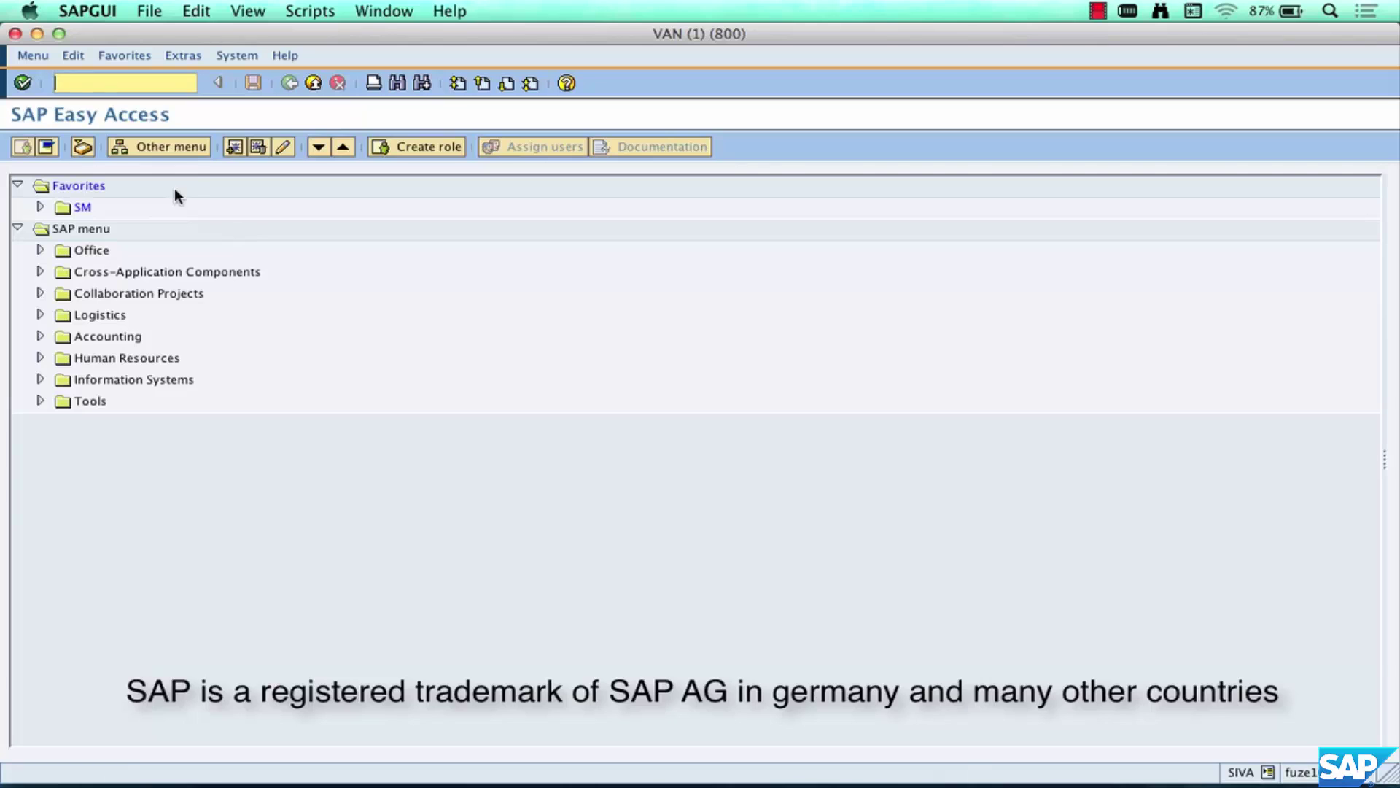
Enter va01 and expand Logistics > Sales and Distribution > Sales > Order to VA01 - Create
type("va01")
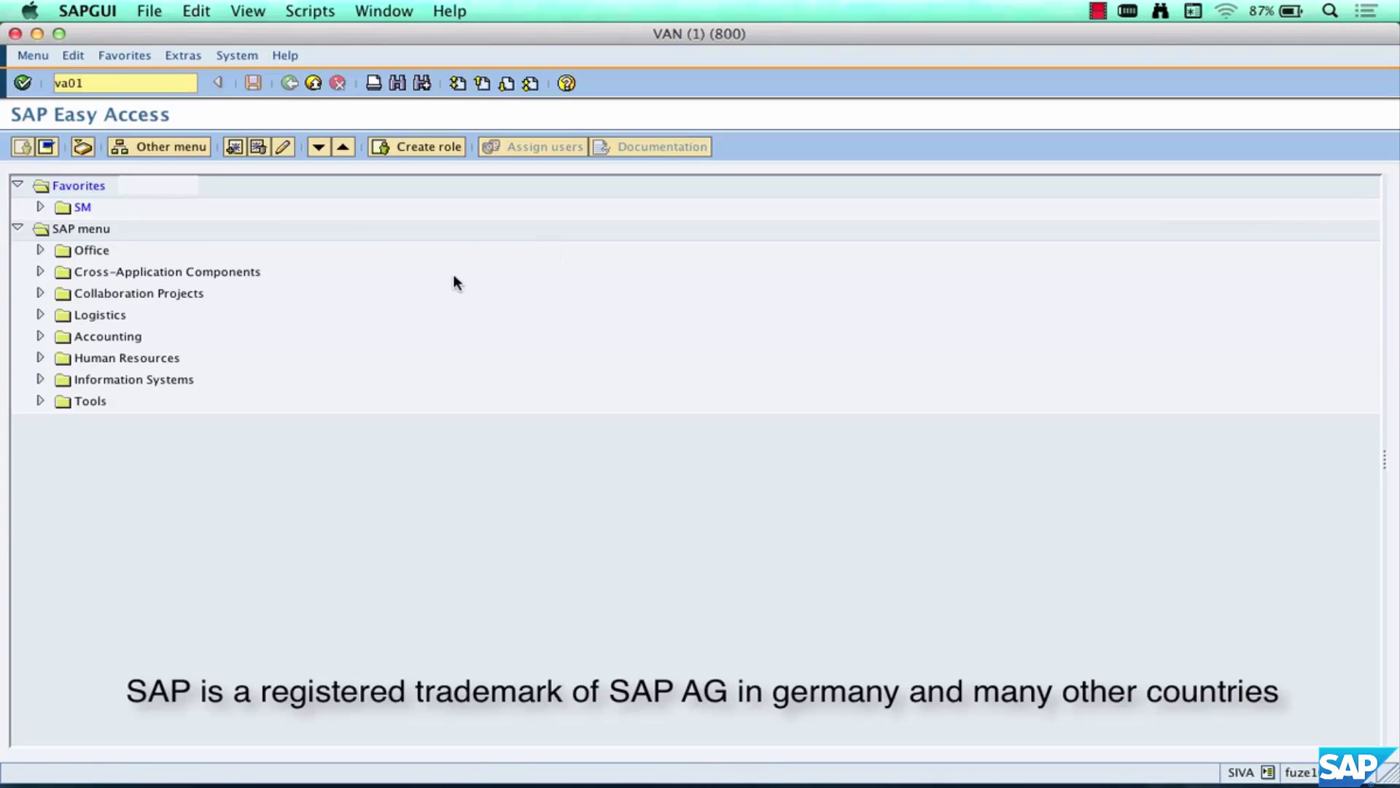
key("Return")
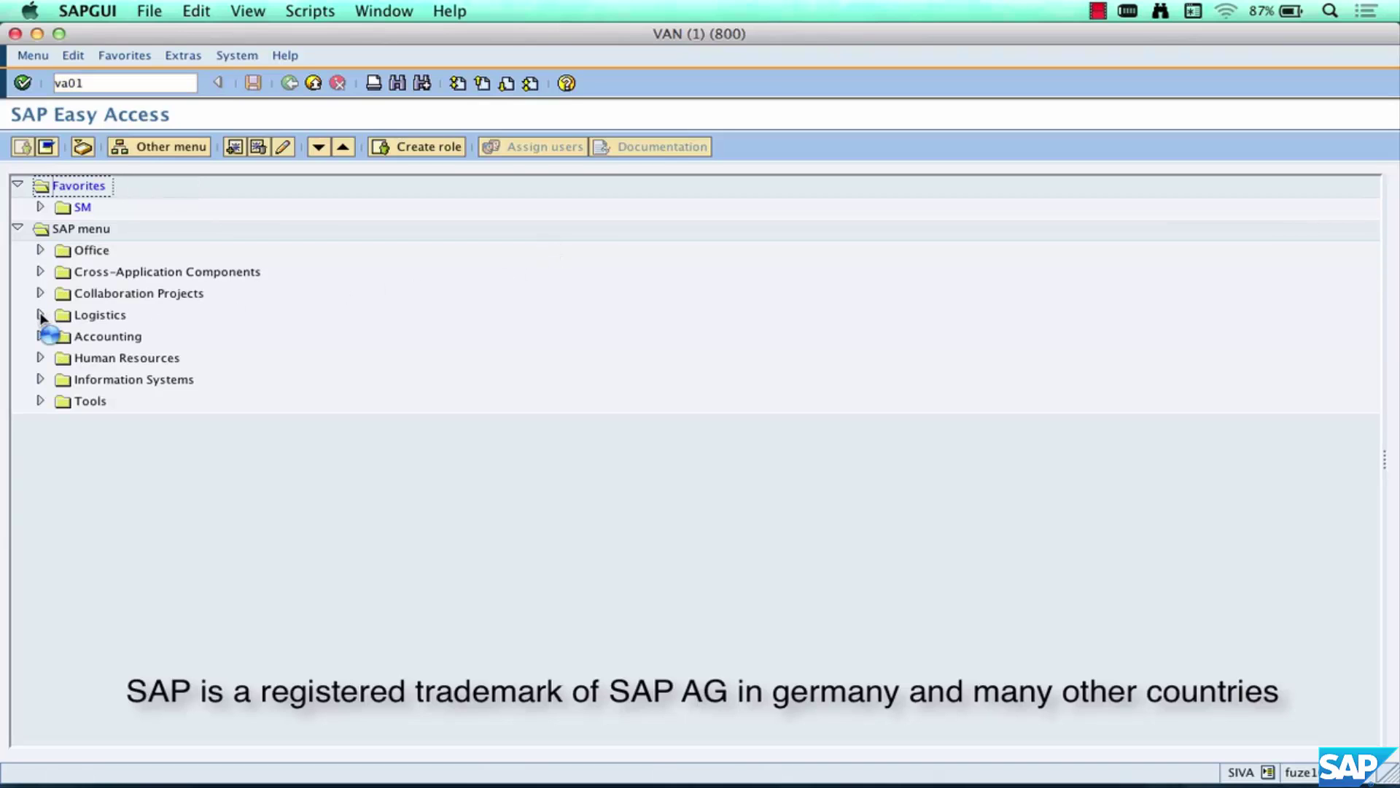
left_click(40, 314)
left_click(61, 357)
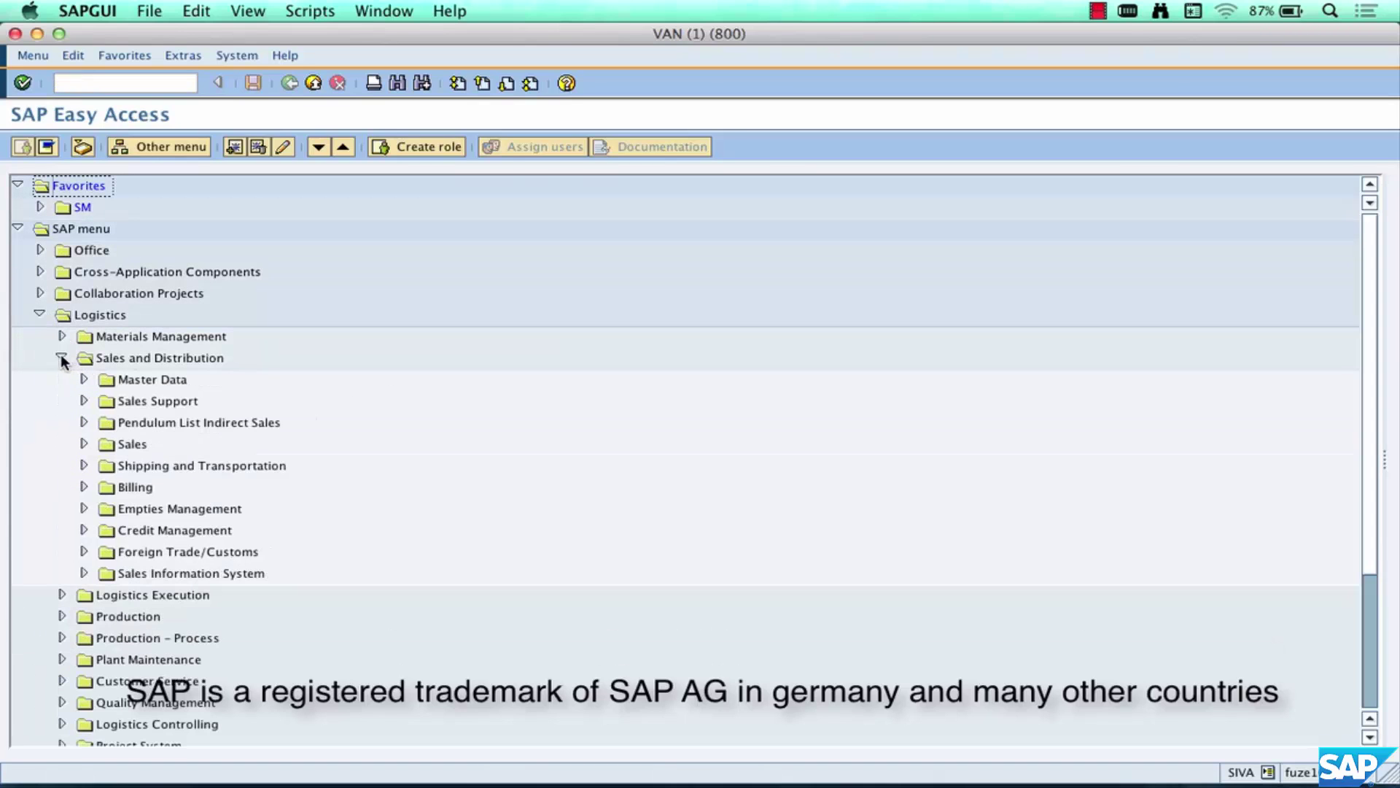
left_click(84, 443)
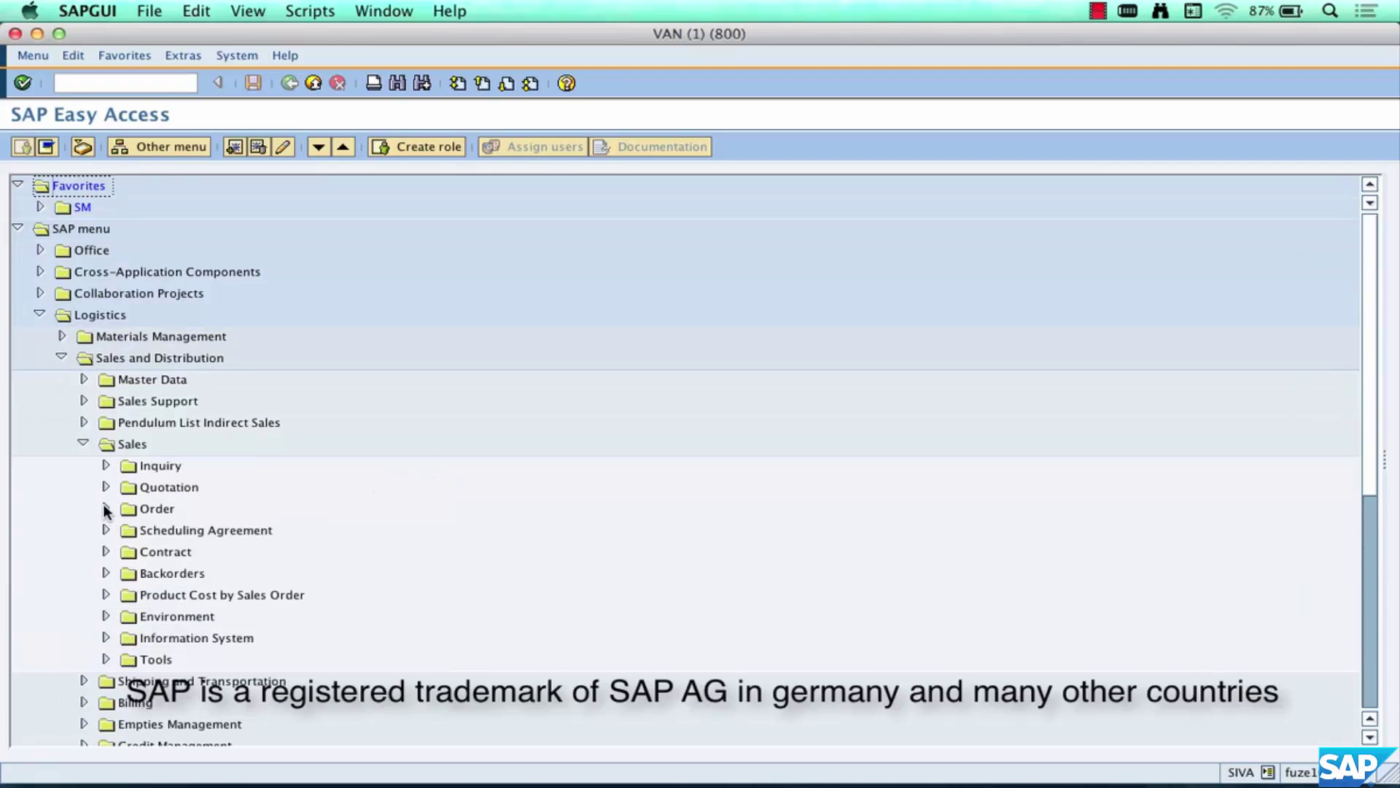
left_click(106, 509)
left_click(231, 530)
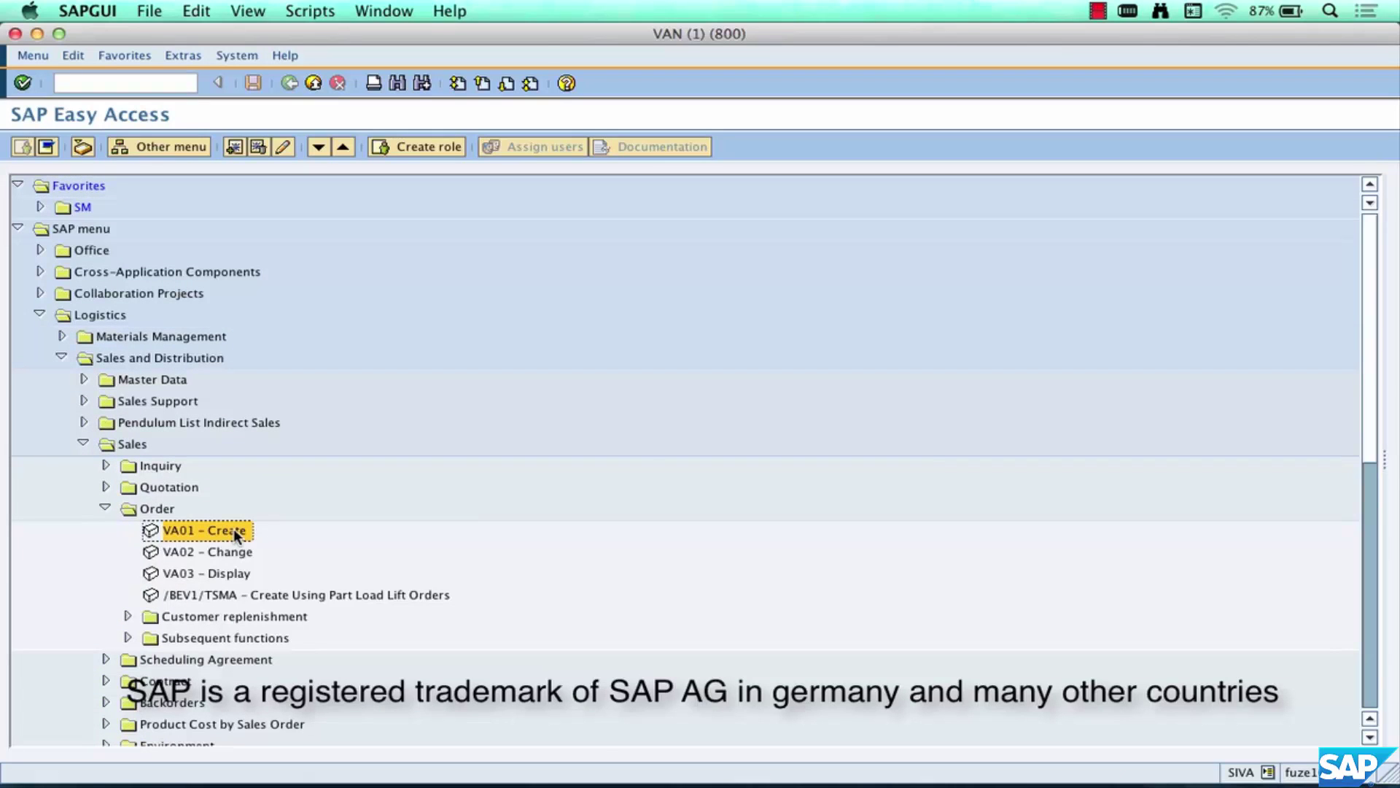
Screenshot the Logistics-to-Order menu path and switch over to Curio
key("super+q")
key("Escape")
key("super+1")
left_click_drag(29, 299, 493, 618)
key("super+Tab")
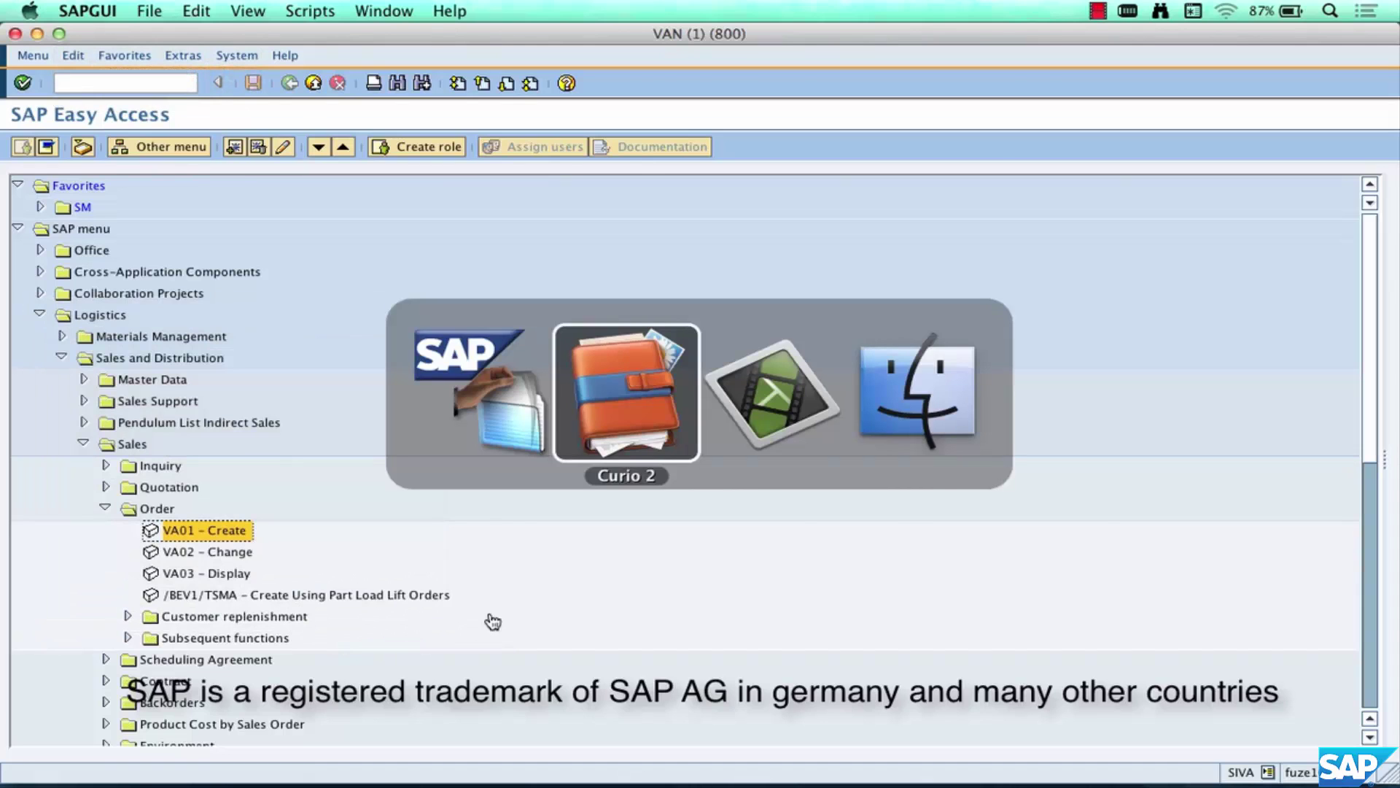
Paste the menu-tree screenshot at the upper right and handwrite an underlined Step 1 heading
key("super+v")
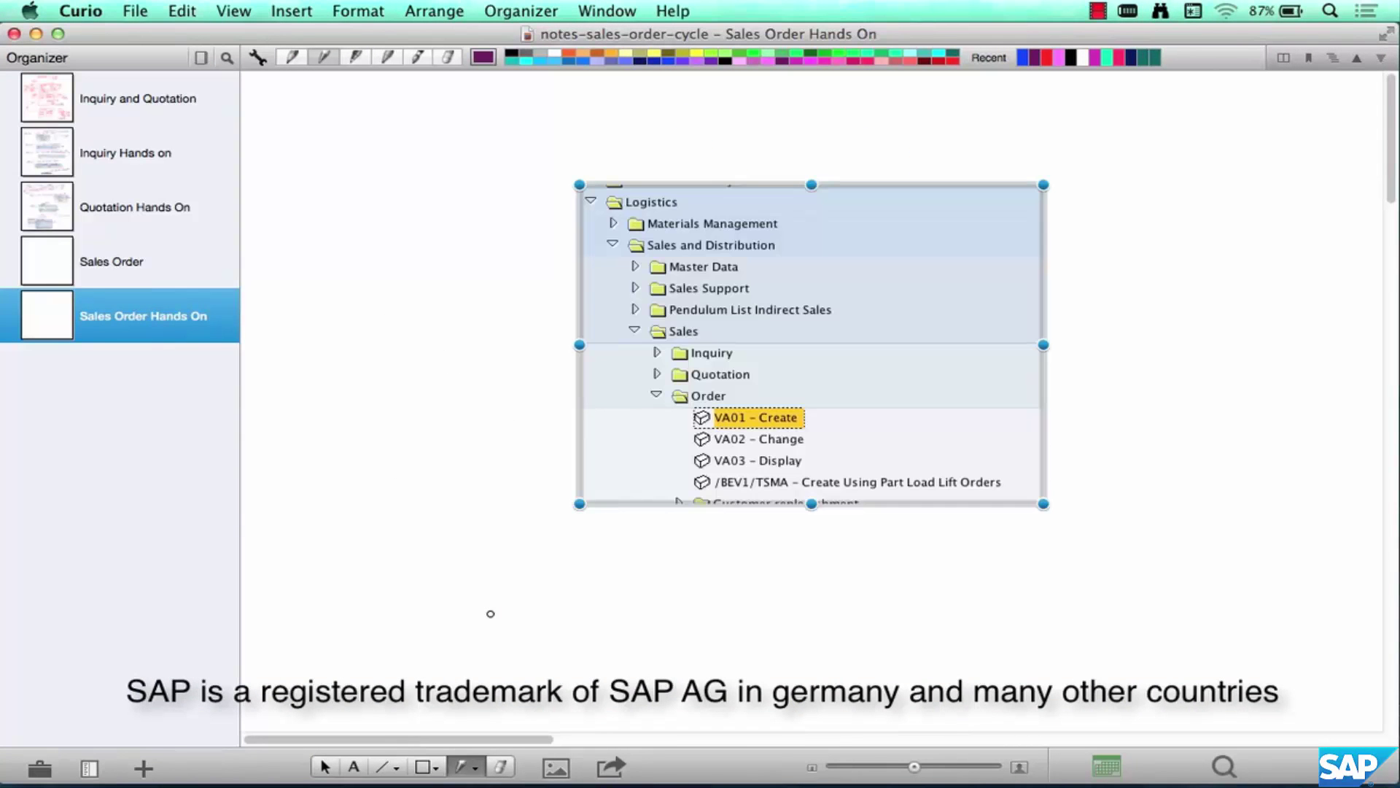
left_click_drag(898, 351, 1001, 262)
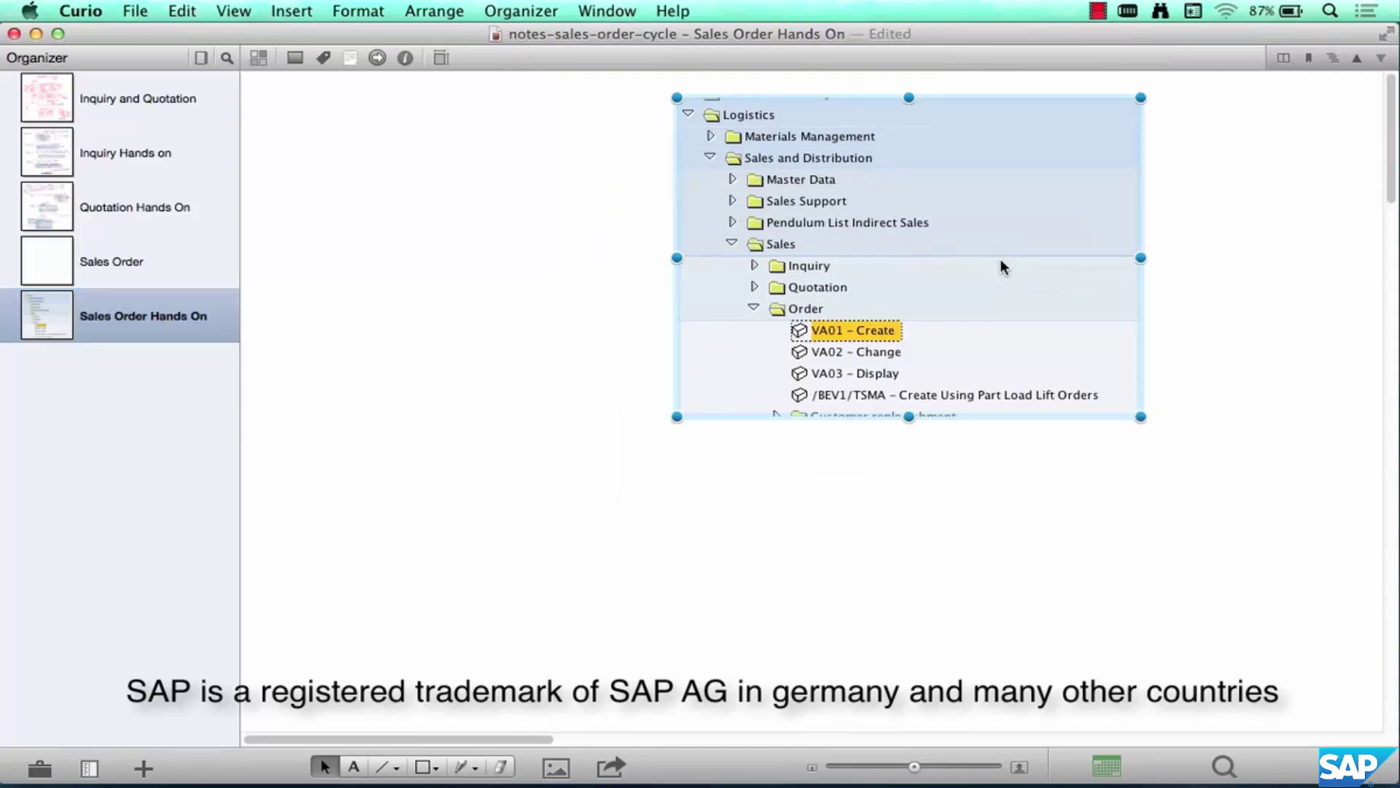
key("p")
mouse_move(355, 109)
left_mouse_down()
mouse_move(379, 135)
mouse_move(458, 132)
left_mouse_up()
left_click_drag(345, 159, 502, 150)
Annotate the menu tree with a brace reading Menu path (or) [VA01], then launch VA01 in SAP
mouse_move(1065, 130)
left_mouse_down()
mouse_move(1085, 153)
mouse_move(1051, 321)
left_mouse_up()
mouse_move(1129, 166)
left_mouse_down()
mouse_move(1120, 211)
mouse_move(1256, 183)
mouse_move(1269, 197)
left_mouse_up()
mouse_move(1211, 252)
left_mouse_down()
mouse_move(1233, 273)
mouse_move(1207, 290)
mouse_move(1249, 281)
left_mouse_up()
mouse_move(1157, 302)
left_mouse_down()
mouse_move(1166, 337)
mouse_move(1189, 304)
left_mouse_up()
mouse_move(1175, 335)
left_mouse_down()
mouse_move(1191, 307)
mouse_move(1202, 334)
left_mouse_up()
left_click_drag(1185, 325, 1202, 324)
mouse_move(1222, 314)
left_mouse_down()
mouse_move(1217, 342)
mouse_move(1236, 339)
left_mouse_up()
left_click_drag(1149, 290, 1146, 349)
left_click_drag(1251, 295, 1252, 356)
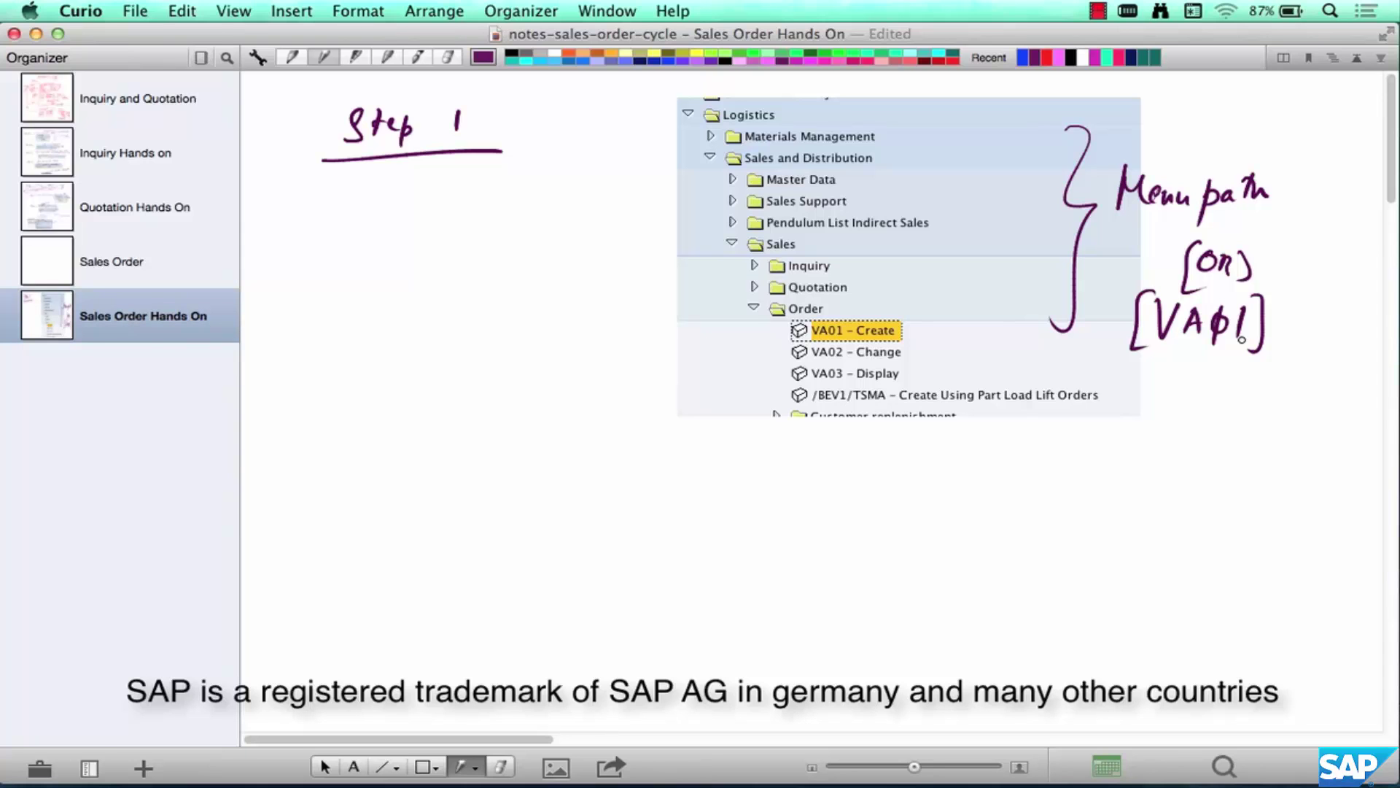
key("super+Tab")
double_click(223, 533)
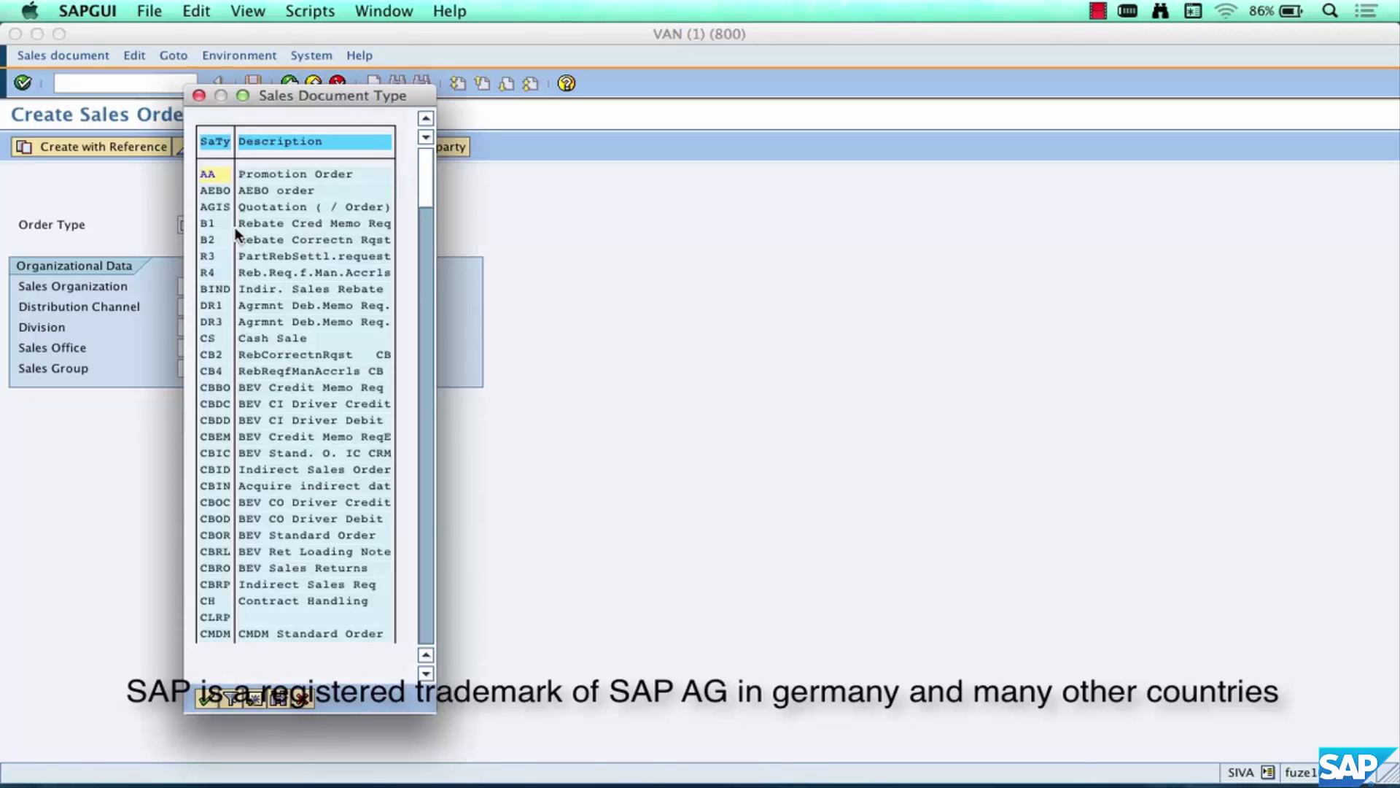
Dismiss the Sales Document Type list and enter order type OR
left_click(302, 698)
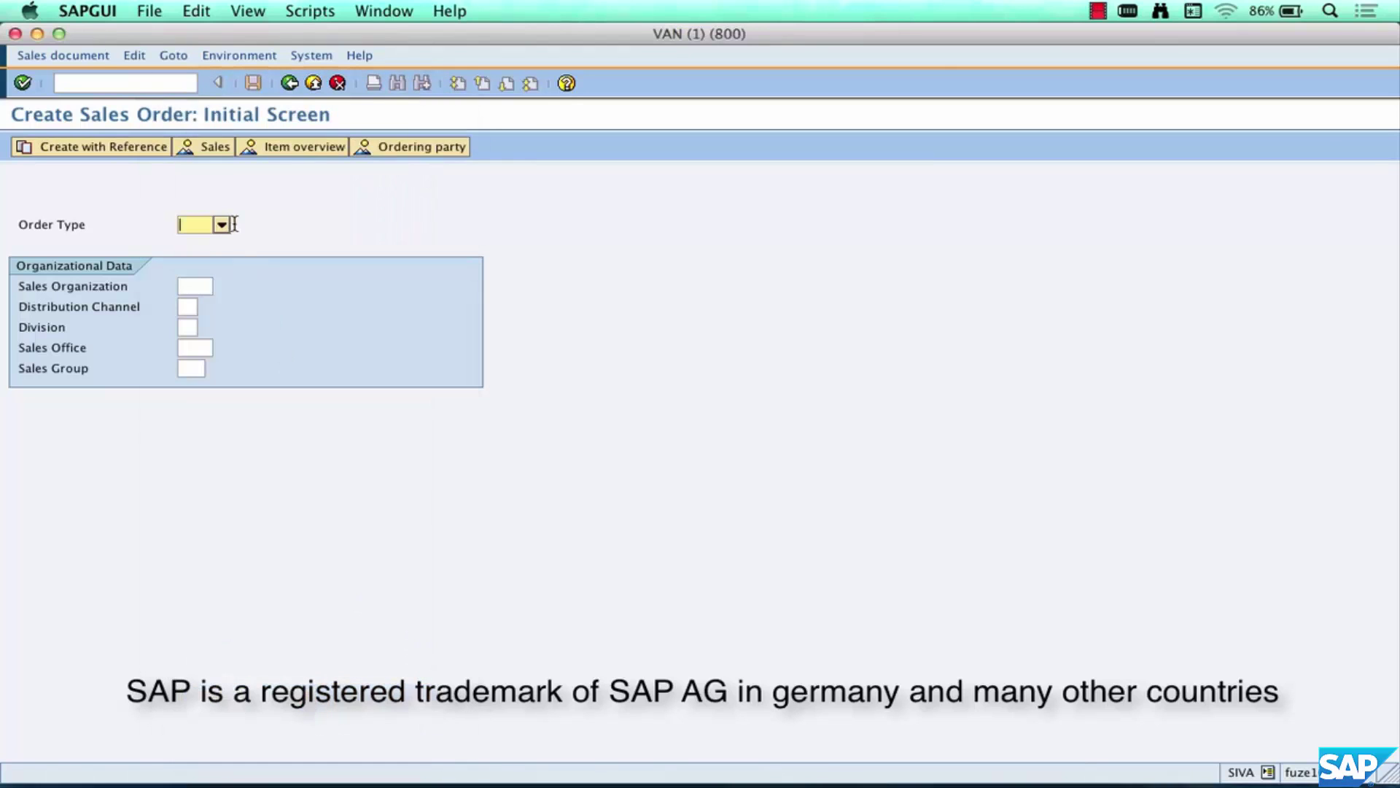
type("or")
Enter sales organization 1000, distribution channel 10 and division 00
left_click(192, 285)
type("1000")
key("Tab")
type("1")
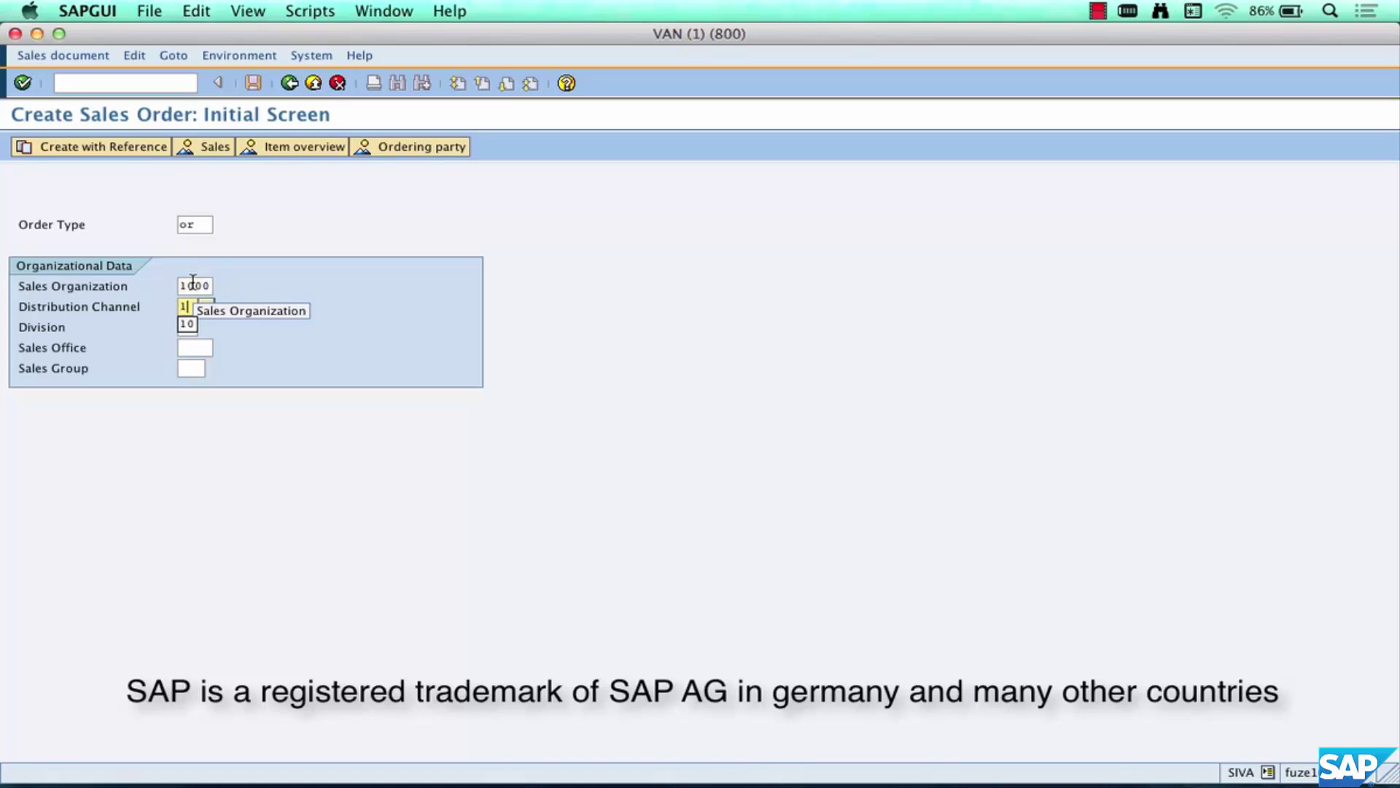
type("0")
key("Tab")
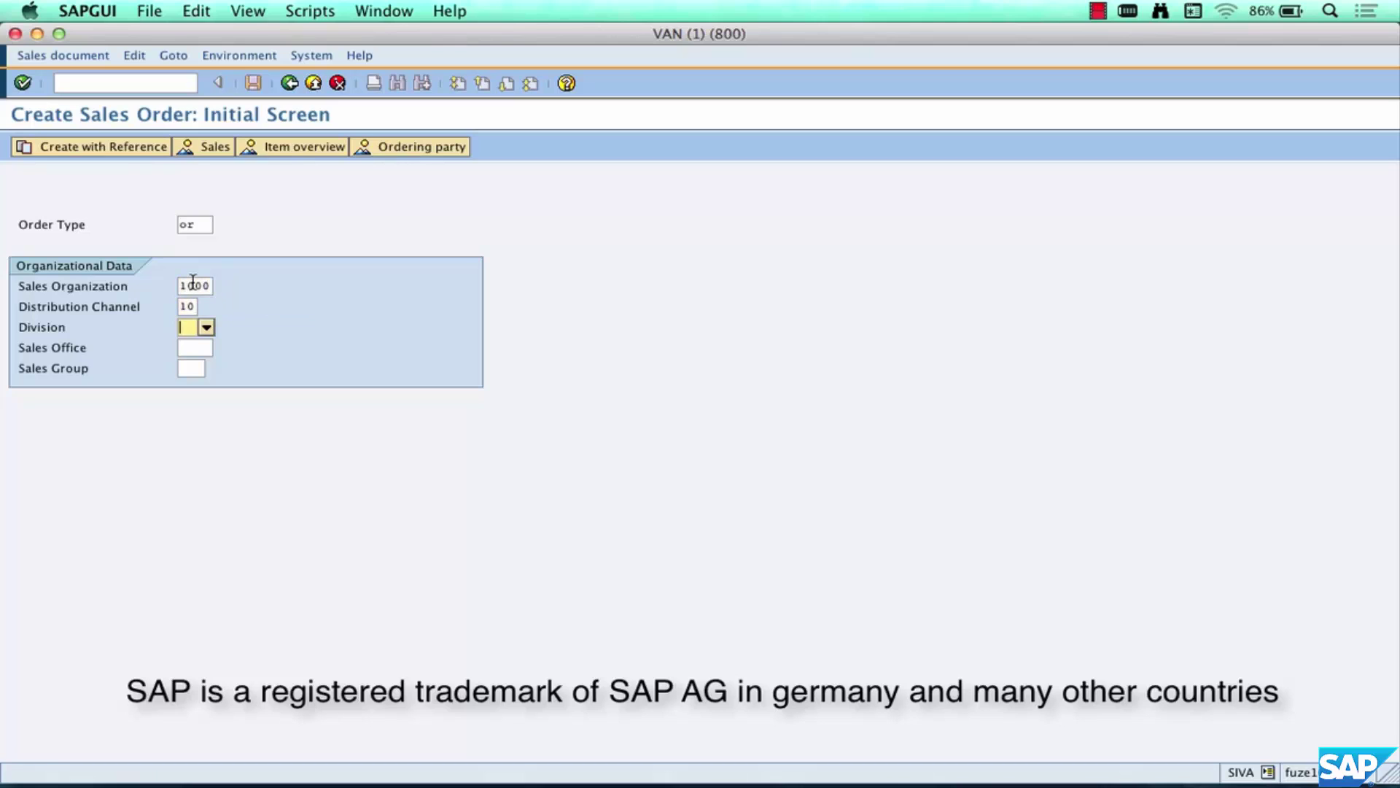
type("00")
Screenshot the filled Create Sales Order initial screen and switch to Curio
key("super+shift+4")
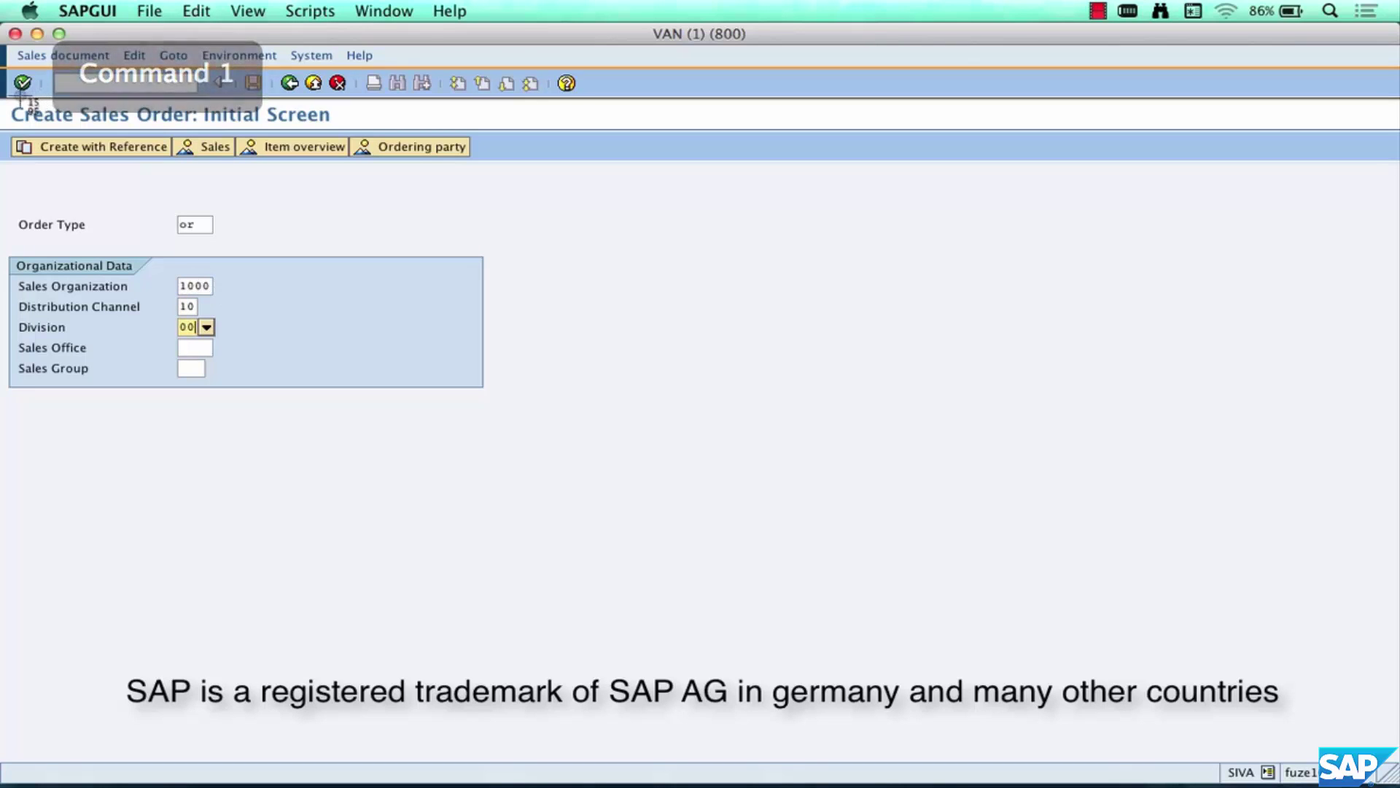
left_click_drag(2, 41, 518, 402)
key("super+Tab")
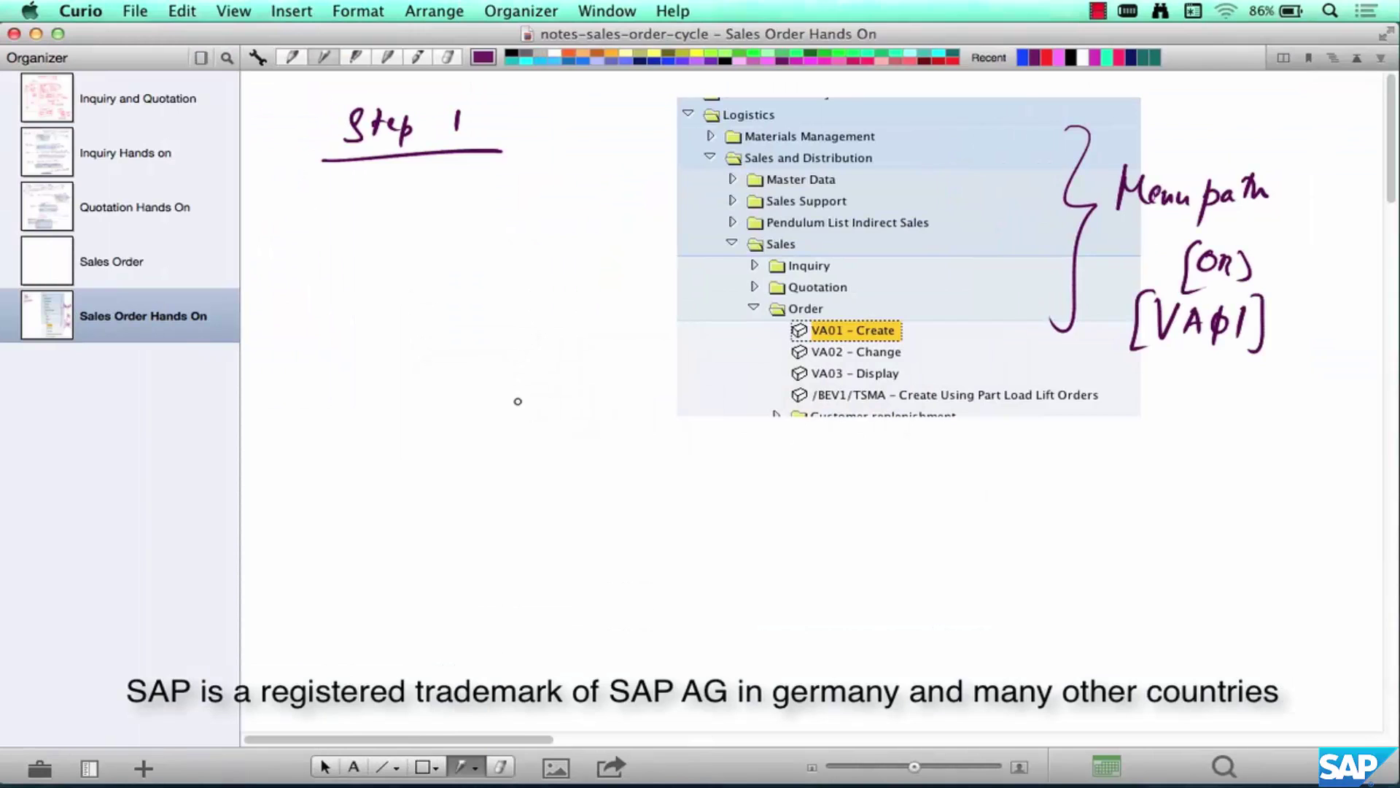
Paste the initial-screen screenshot below the menu tree and handwrite an underlined Step 2 heading
key("super+v")
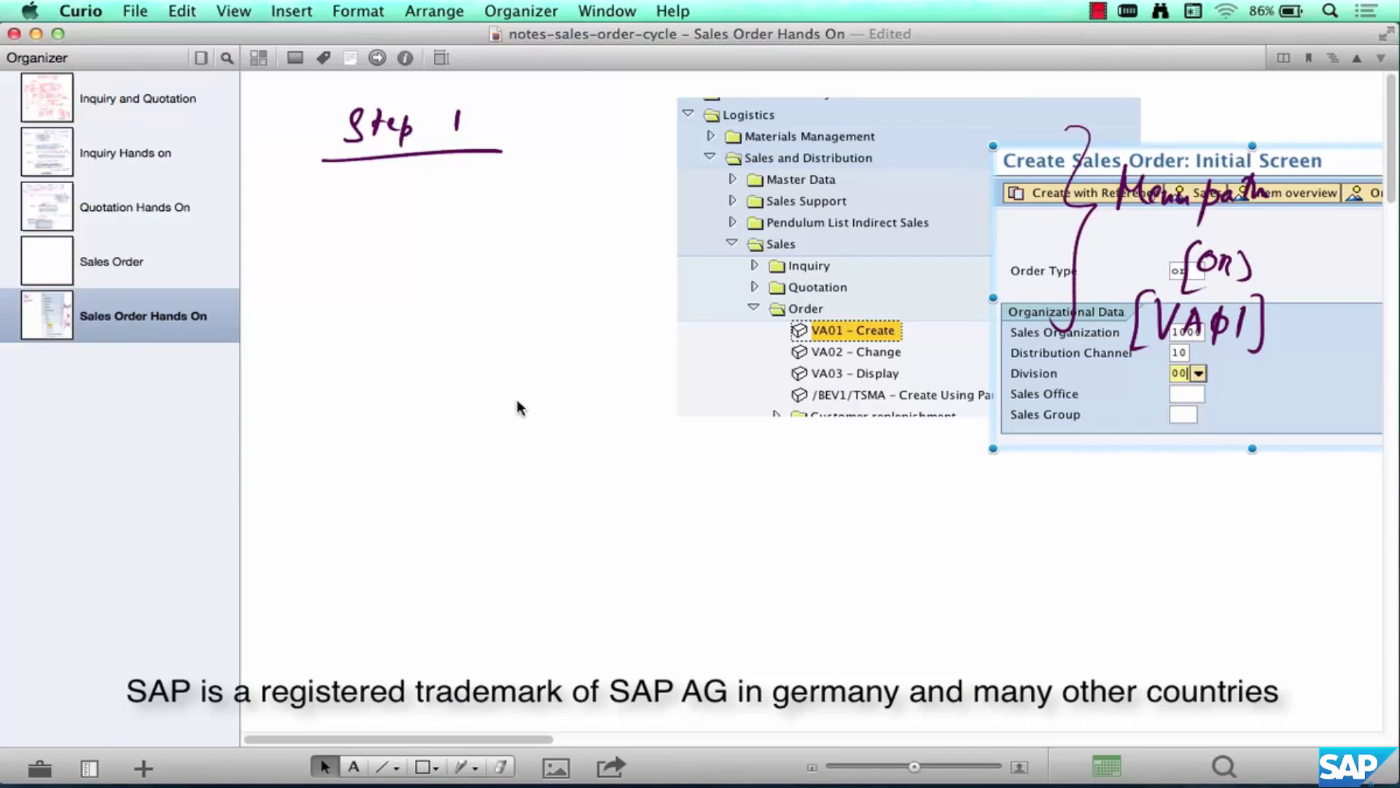
left_click_drag(1196, 419, 880, 698)
key("p")
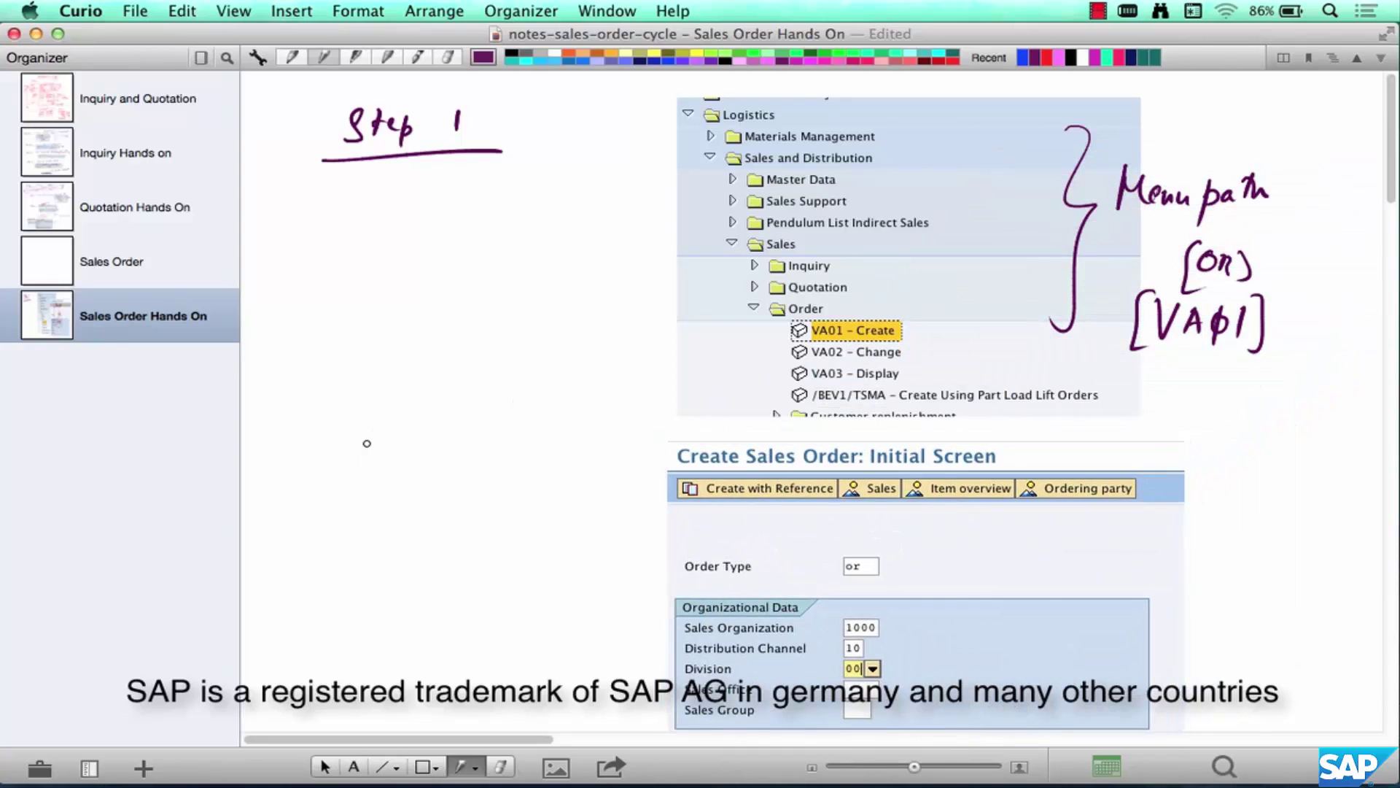
mouse_move(357, 450)
left_mouse_down()
mouse_move(352, 479)
mouse_move(337, 481)
left_mouse_up()
mouse_move(368, 453)
left_mouse_down()
mouse_move(370, 482)
mouse_move(400, 458)
left_mouse_up()
mouse_move(400, 458)
left_mouse_down()
mouse_move(392, 501)
mouse_move(404, 470)
mouse_move(444, 478)
left_mouse_up()
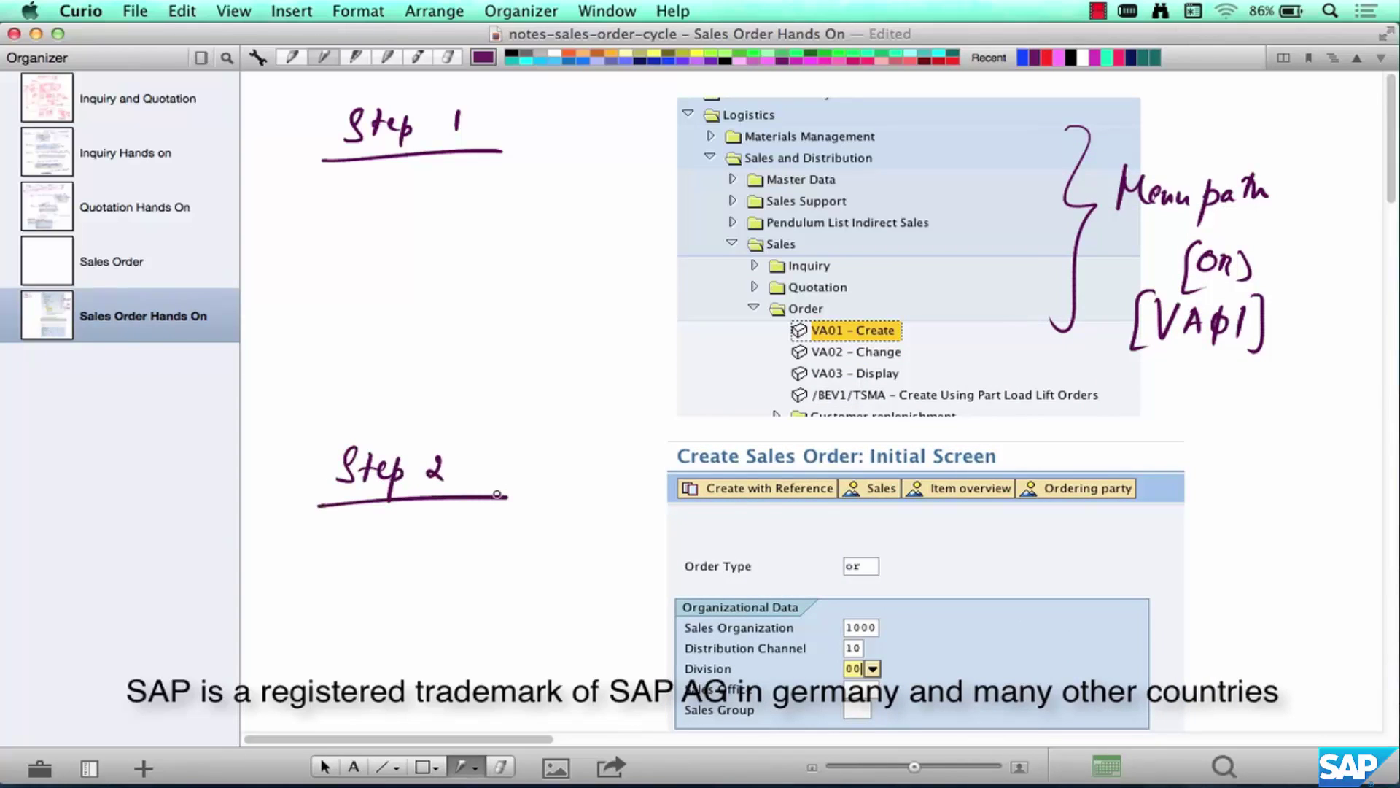
Draw an arrow from the order type value labelled Order Type
scroll(405, 493, "down", 5)
scroll(405, 493, "right", 5)
mouse_move(671, 337)
left_mouse_down()
mouse_move(756, 343)
mouse_move(795, 321)
mouse_move(814, 340)
left_mouse_up()
mouse_move(823, 321)
left_mouse_down()
mouse_move(836, 319)
mouse_move(829, 341)
left_mouse_up()
left_click_drag(839, 328, 837, 361)
mouse_move(864, 317)
left_mouse_down()
mouse_move(861, 353)
mouse_move(881, 343)
left_mouse_up()
Bracket the organizational data as Org Data and draw an arrow to Create with Reference
mouse_move(698, 379)
left_mouse_down()
mouse_move(723, 446)
mouse_move(690, 487)
left_mouse_up()
left_click_drag(764, 397, 786, 446)
mouse_move(817, 400)
left_mouse_down()
mouse_move(823, 423)
mouse_move(863, 422)
left_mouse_up()
mouse_move(881, 410)
left_mouse_down()
mouse_move(875, 425)
mouse_move(889, 422)
left_mouse_up()
left_click_drag(852, 404, 865, 401)
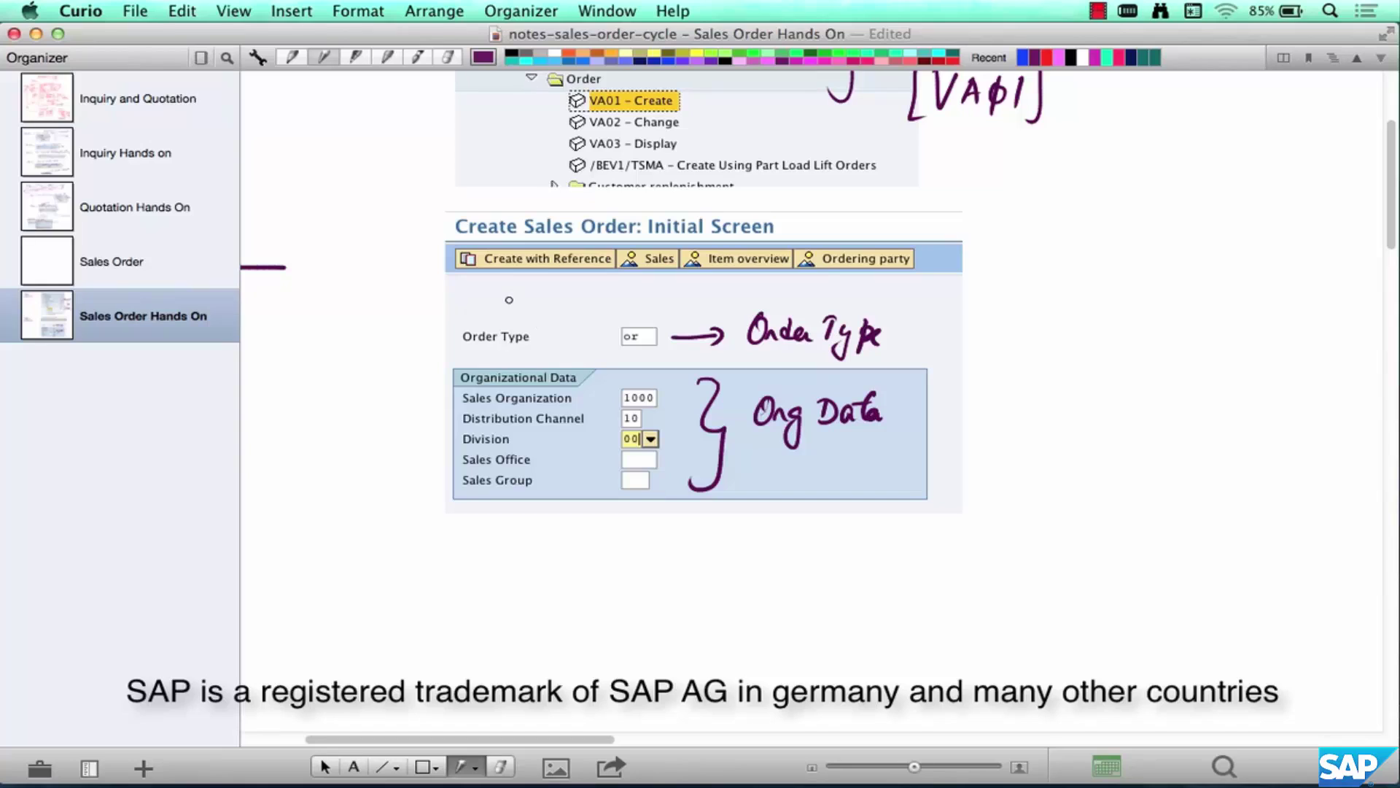
mouse_move(479, 304)
left_mouse_down()
mouse_move(514, 275)
mouse_move(519, 300)
mouse_move(502, 278)
mouse_move(527, 280)
mouse_move(503, 274)
mouse_move(521, 286)
mouse_move(503, 298)
left_mouse_up()
Below the annotated initial-screen screenshot, handwrite and underline a Step 3 heading
scroll(503, 298, "down", 3)
scroll(503, 297, "left", 5)
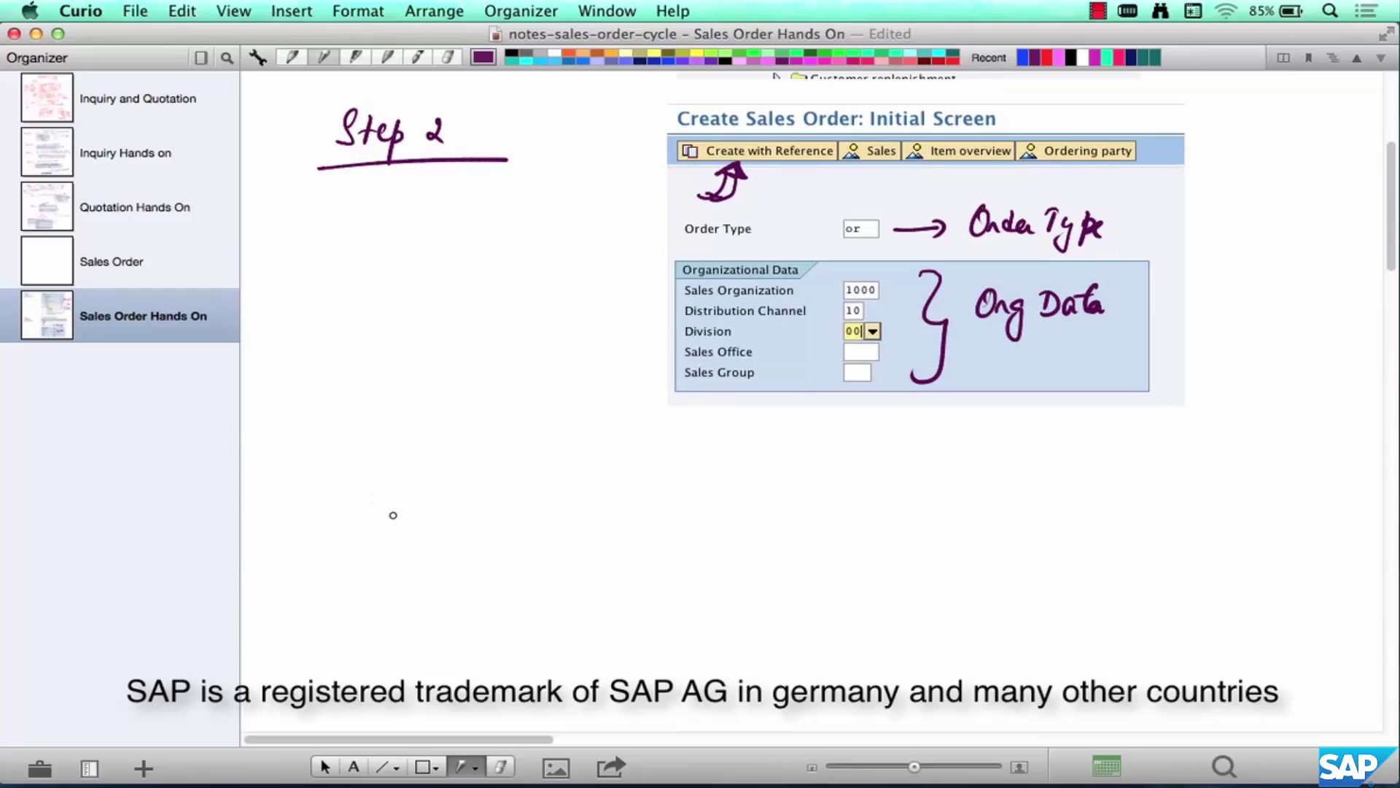
mouse_move(379, 495)
left_mouse_down()
mouse_move(356, 531)
mouse_move(405, 515)
mouse_move(412, 547)
mouse_move(446, 520)
mouse_move(432, 530)
left_mouse_up()
left_click_drag(326, 560, 484, 534)
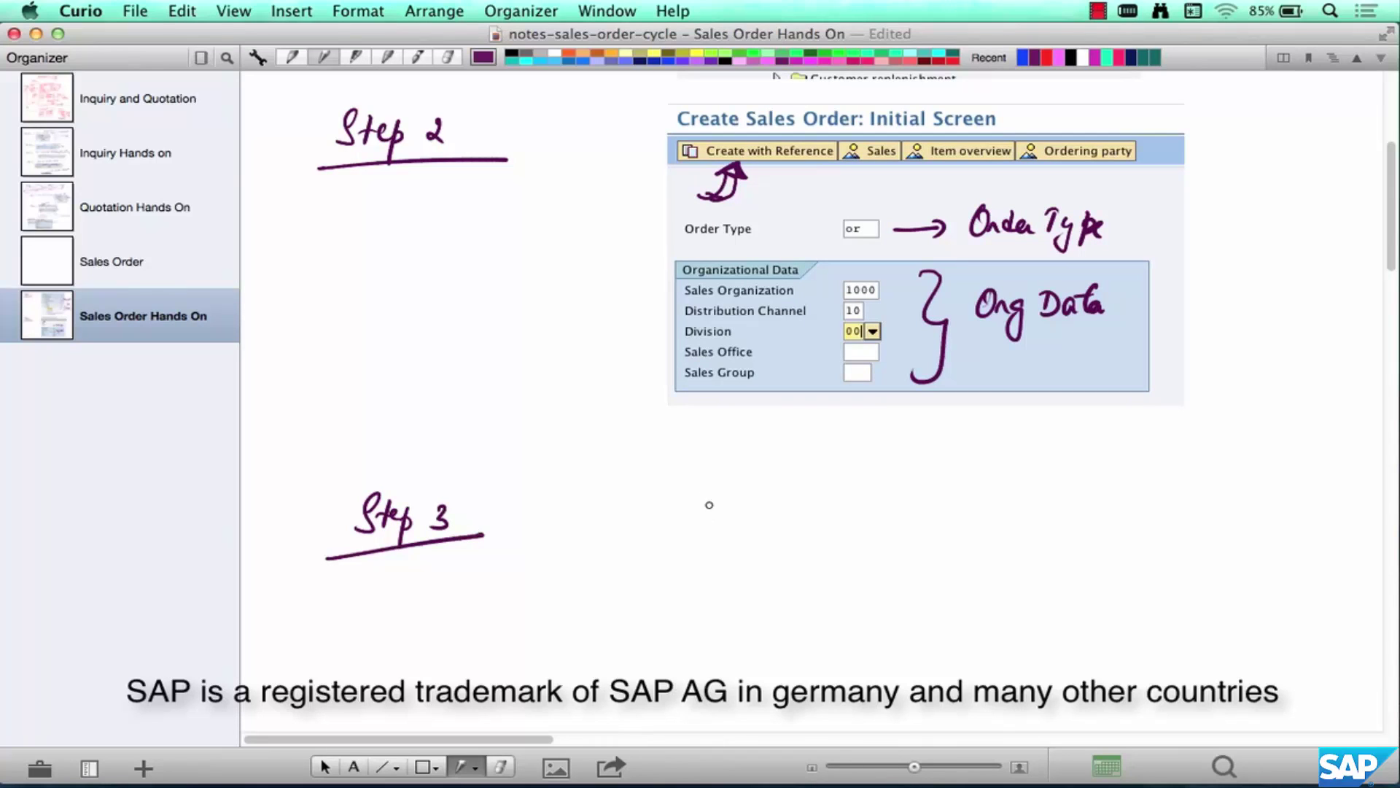
In SAP, open Create with Reference and look at the Inquiry tab, then the Quotation tab
key("super+Tab")
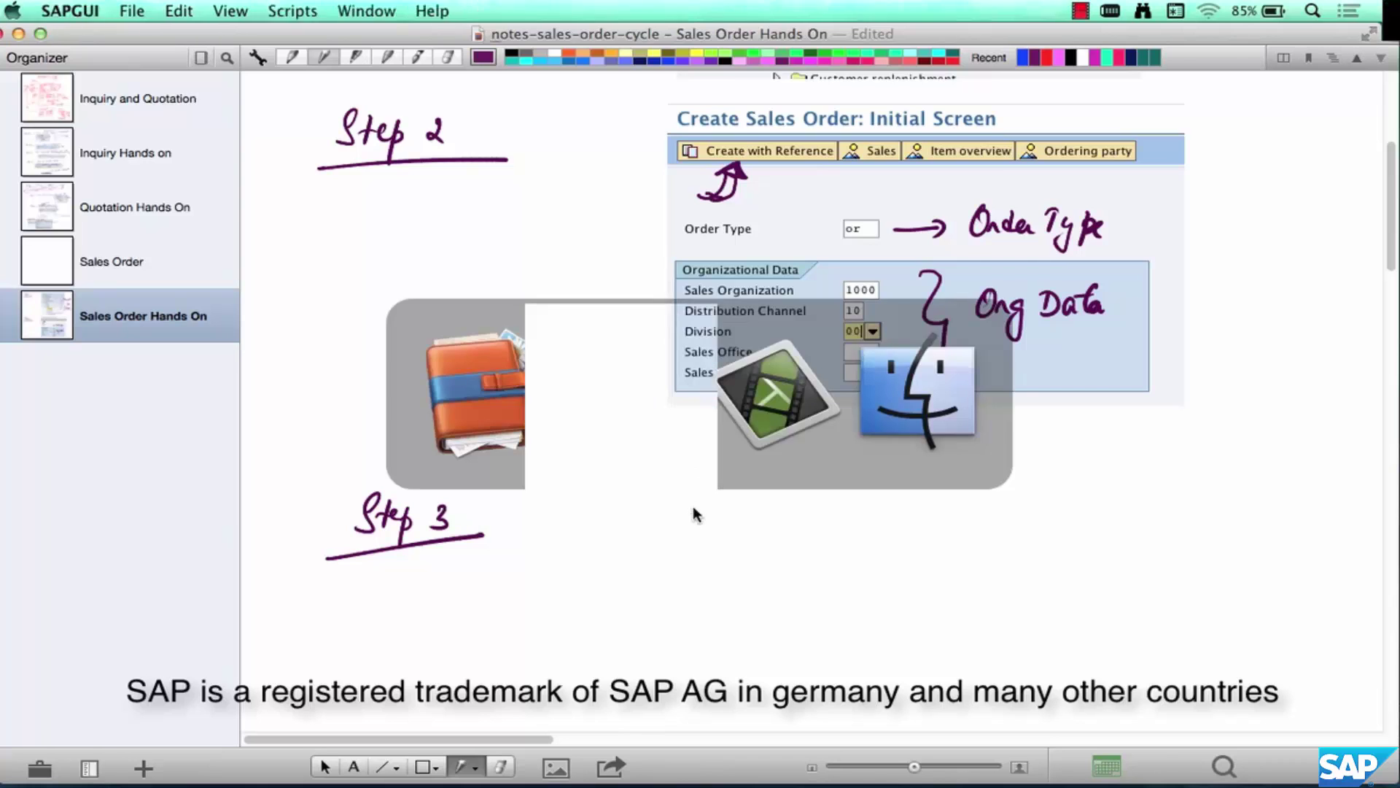
left_click(126, 146)
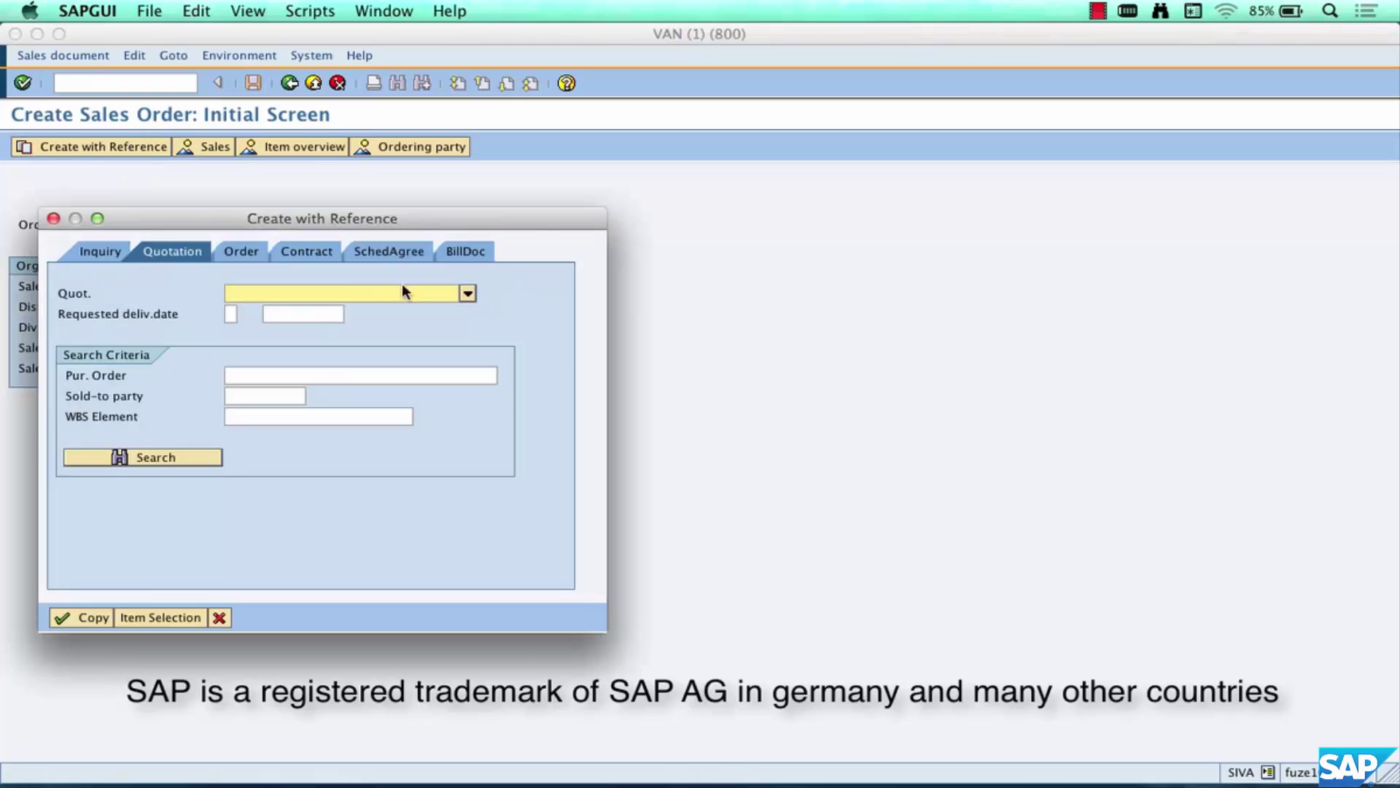
left_click(102, 257)
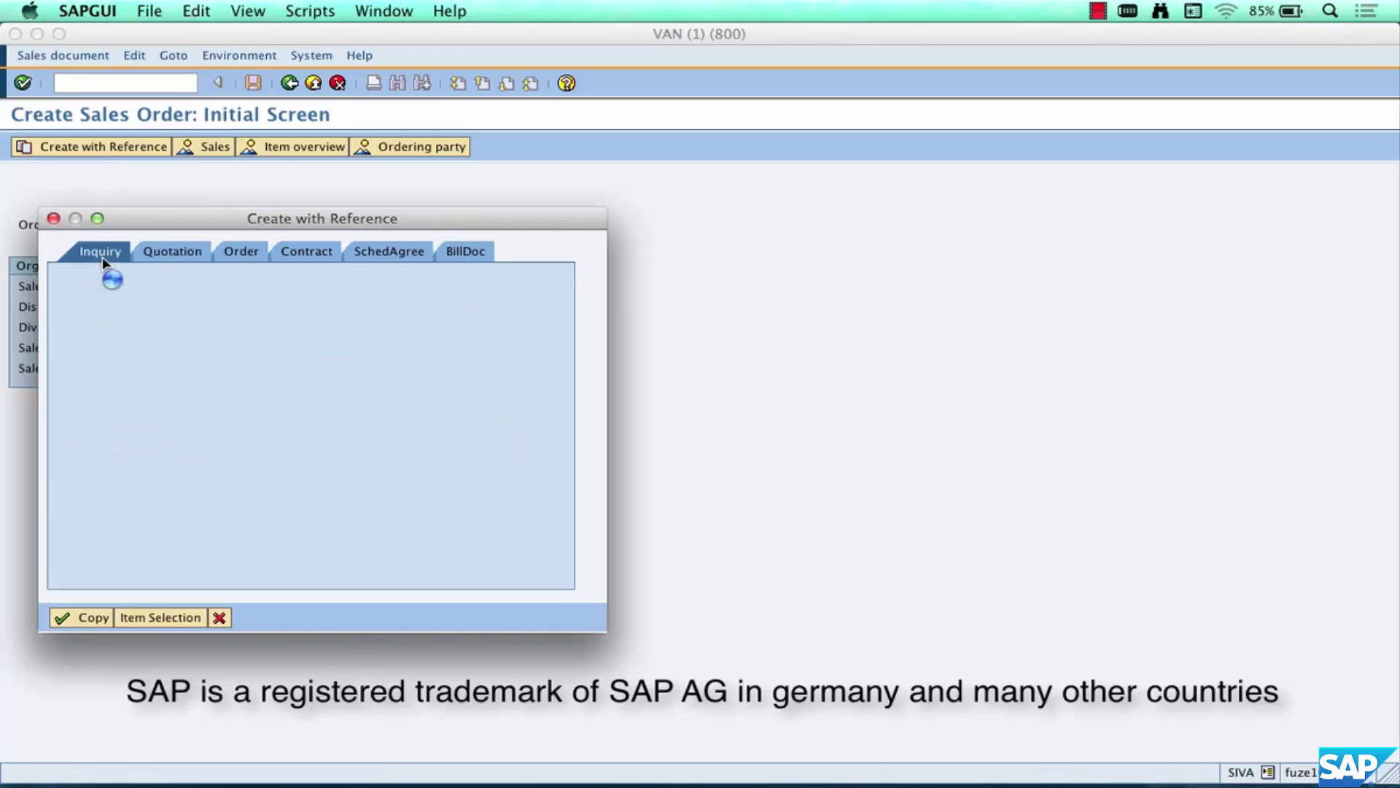
left_click(170, 255)
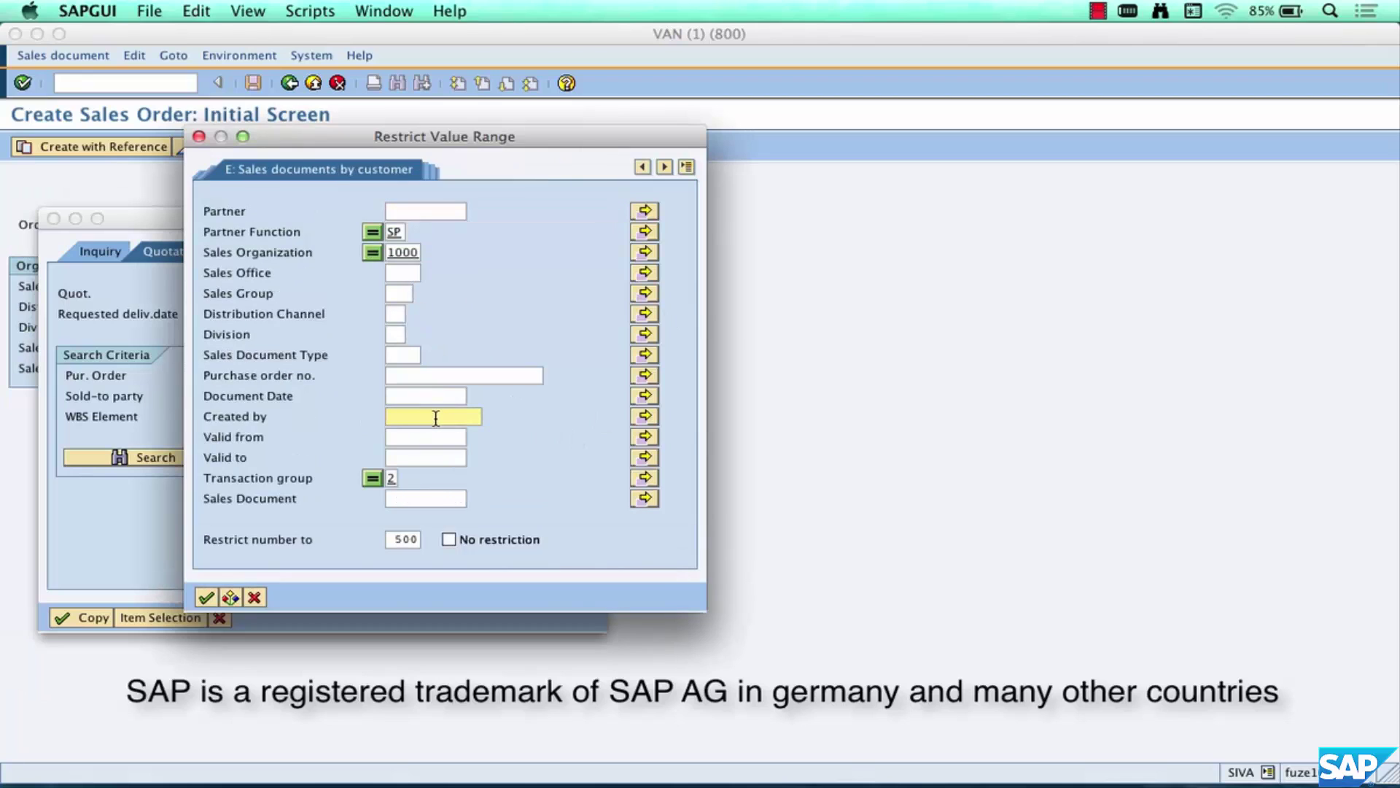
Restrict the sales document search by the creator's user name and the customer's partner number, then run it
type("siva")
left_click(414, 212)
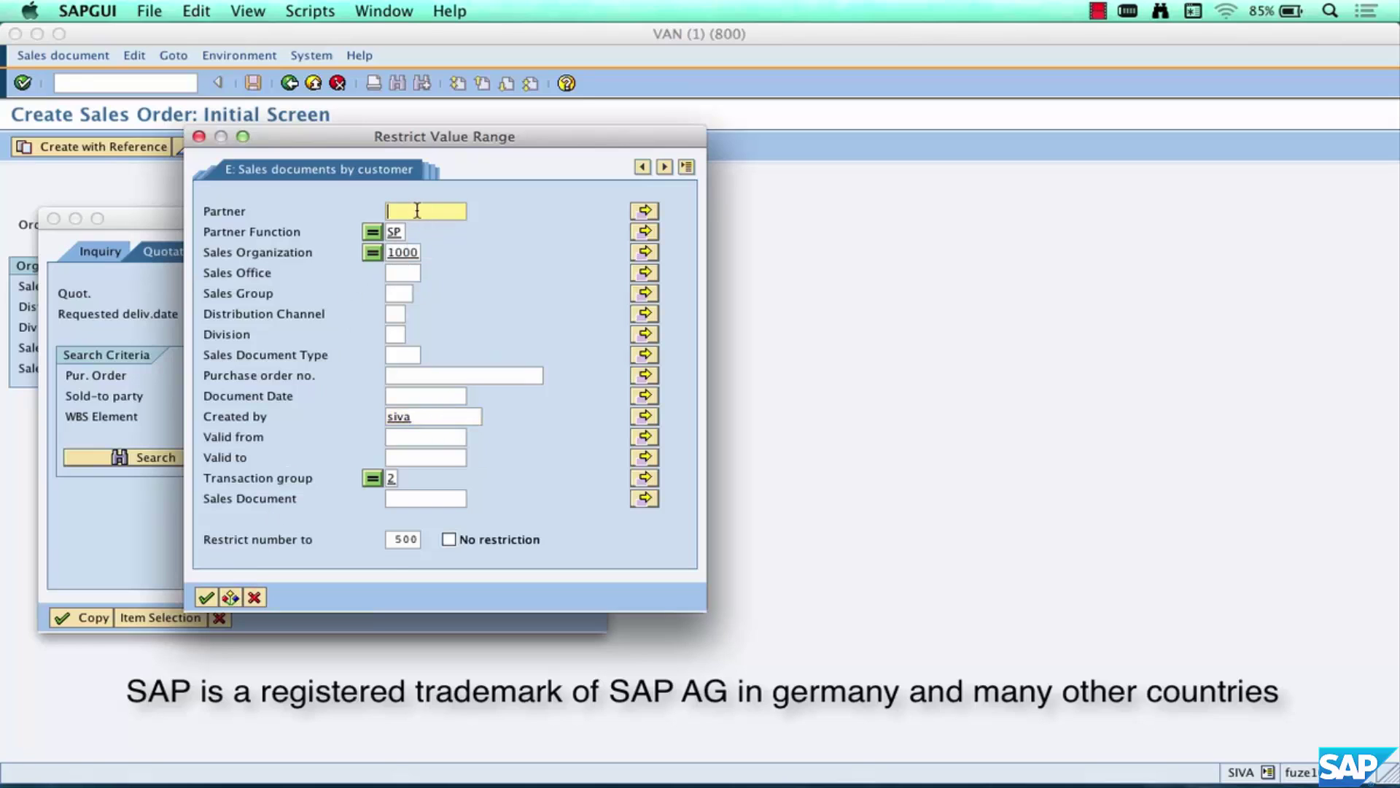
type("1000")
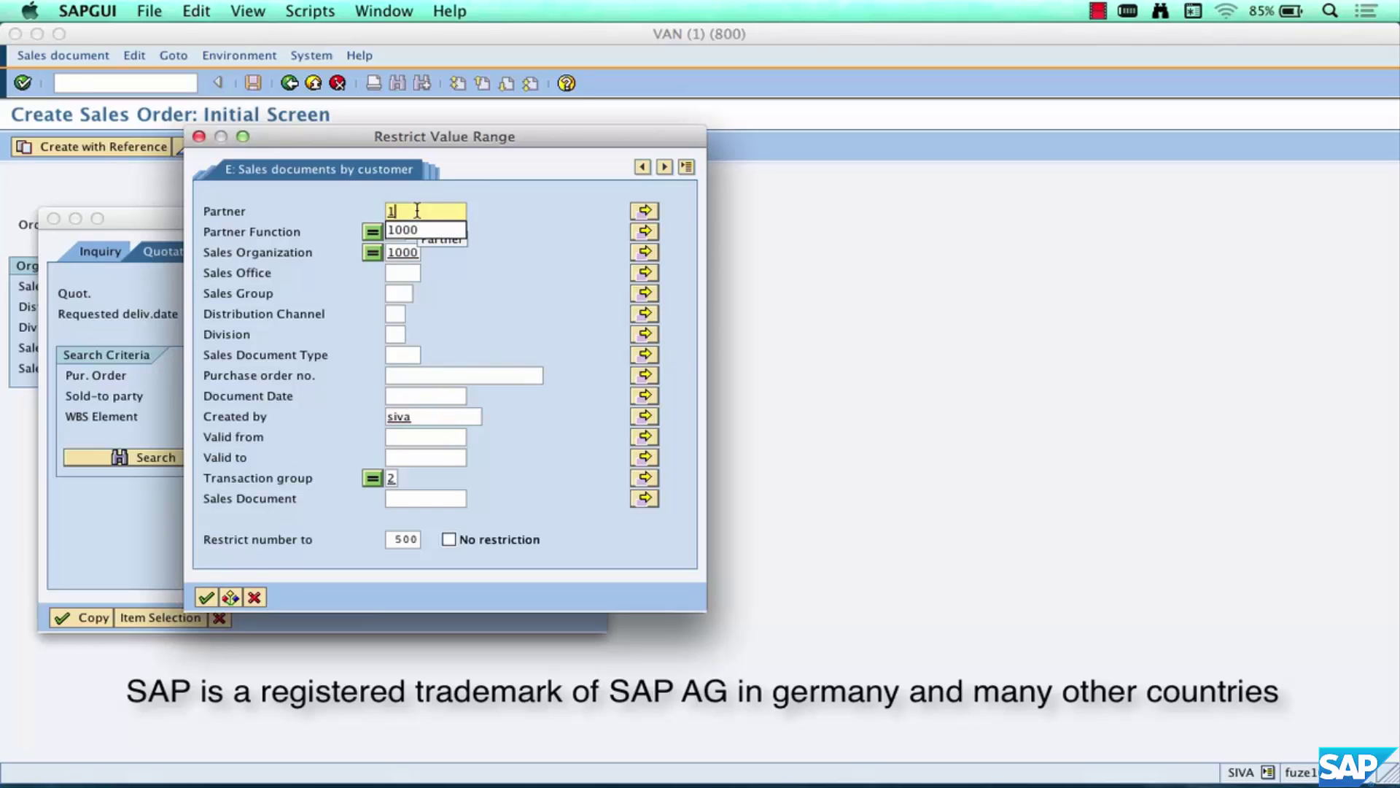
left_click(208, 598)
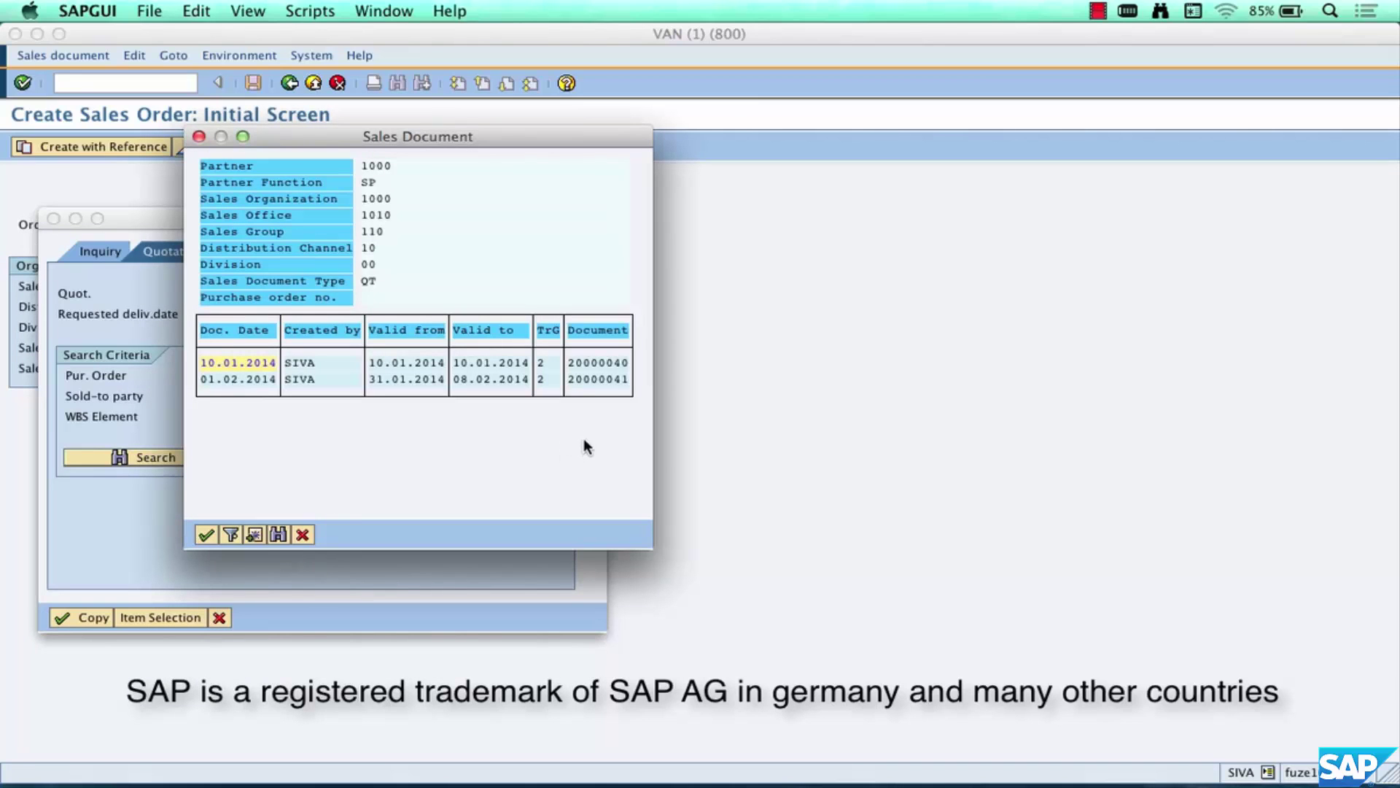
Pick quotation 20000041 dated 31.01.2014 and copy it into the new order
double_click(608, 380)
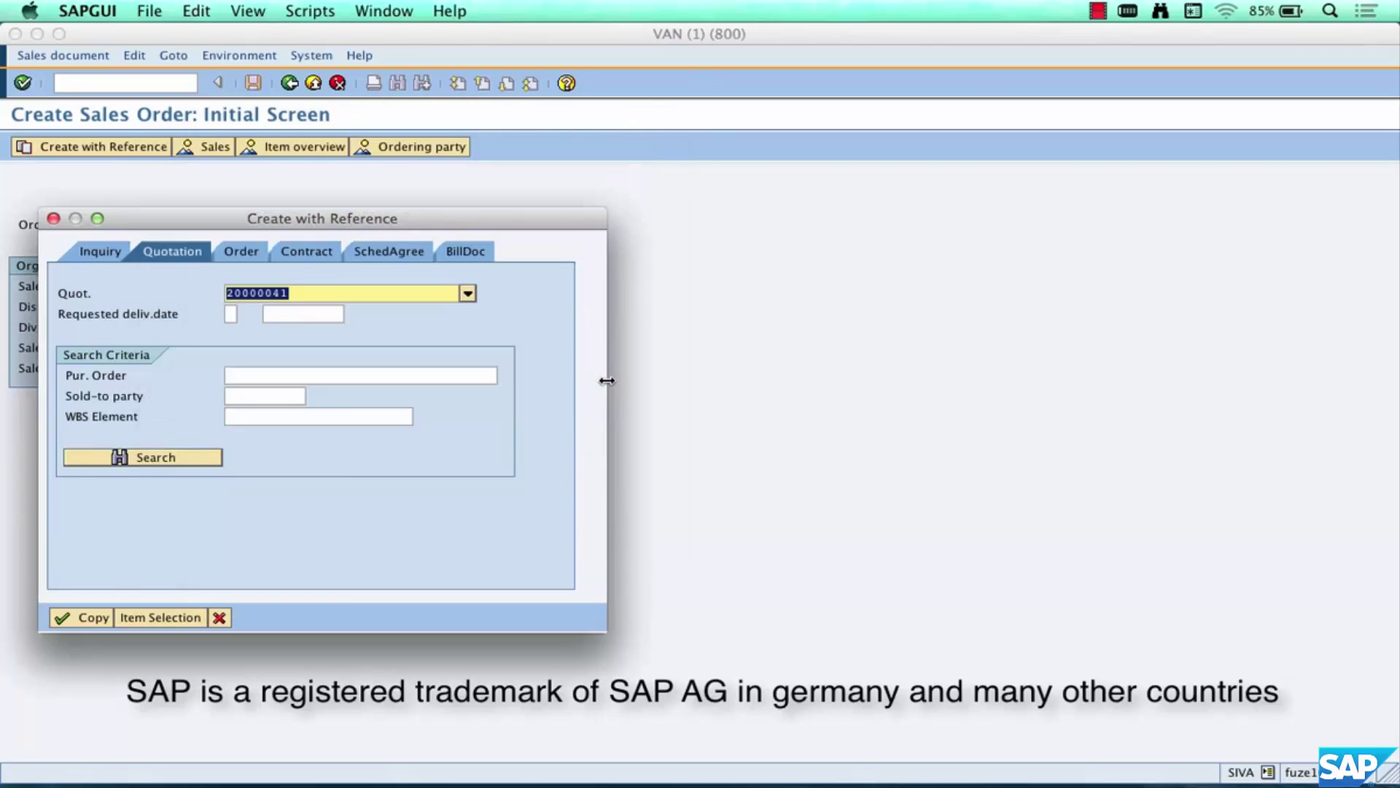
left_click(96, 620)
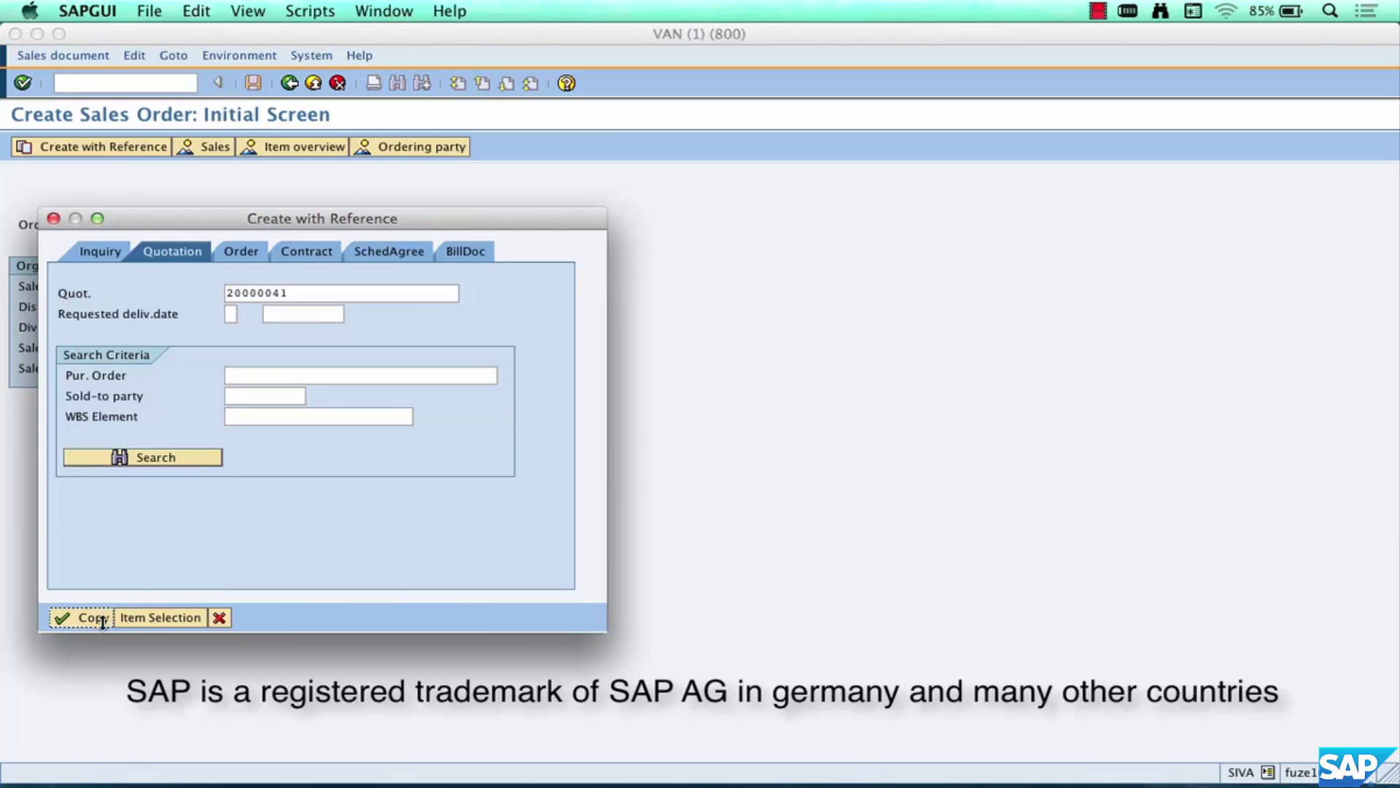